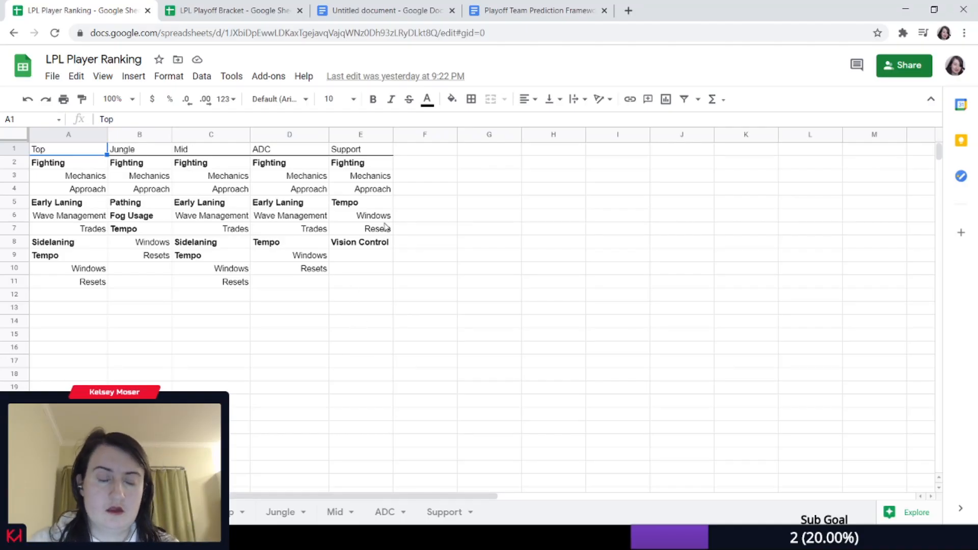
# - Review the Top column's Fighting, Mechanics and Approach criteria
pyautogui.press('Down')
pyautogui.press('Down')
pyautogui.press('Up')
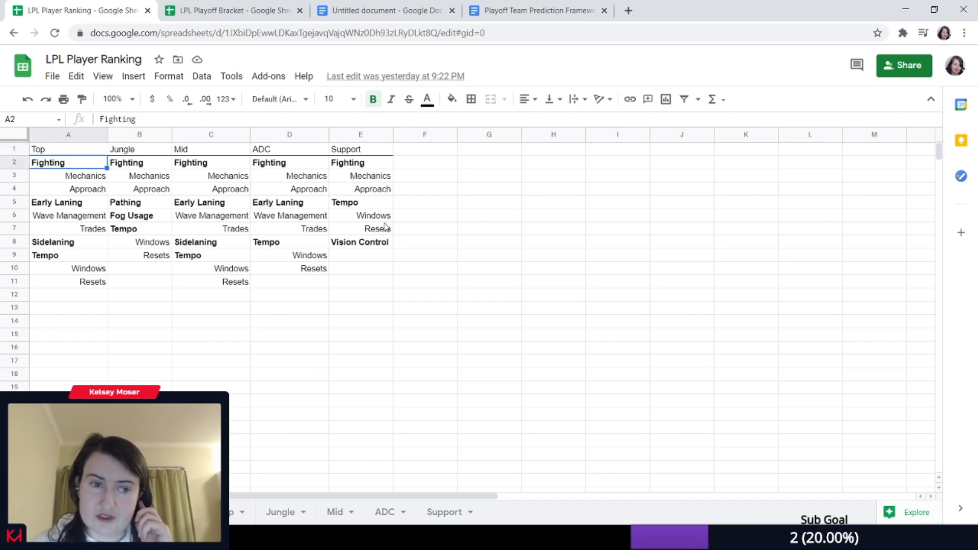
pyautogui.press('Down')
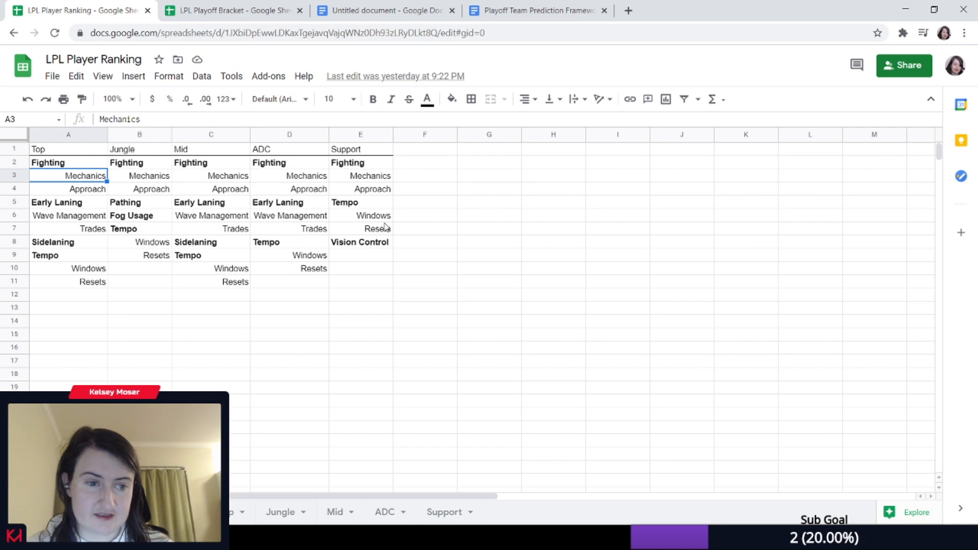
pyautogui.press('Up')
pyautogui.press('Down')
pyautogui.press('Down')
pyautogui.press('Down')
pyautogui.press('Up')
pyautogui.press('Up')
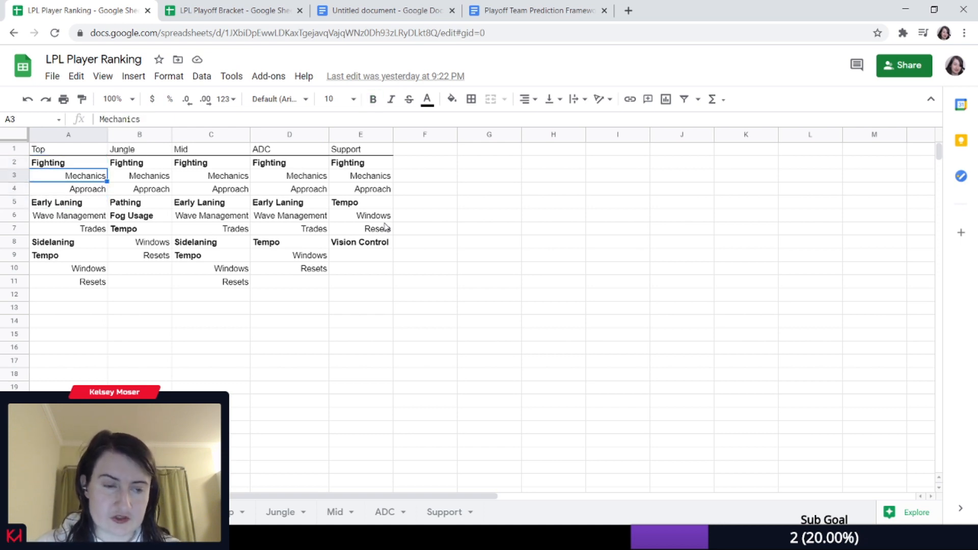
pyautogui.press('Up')
pyautogui.press('Down')
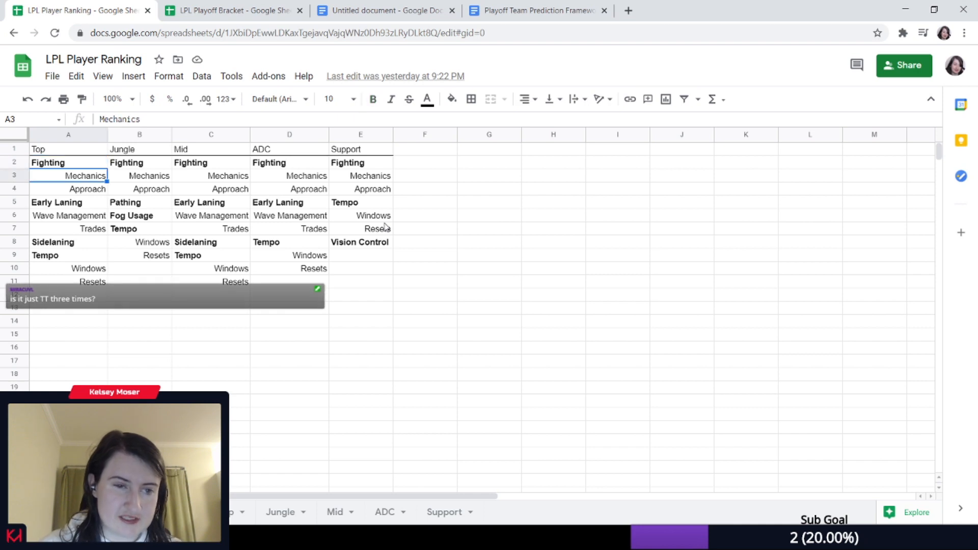
pyautogui.press('Up')
pyautogui.press('Down')
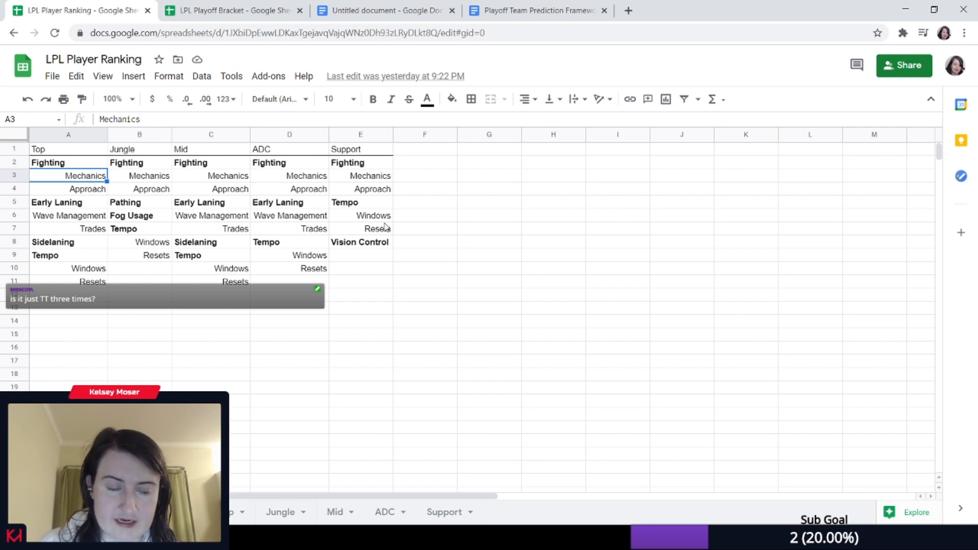
# - Step through Top's Early Laning, Trades, Wave Management, Sidelaning and Windows criteria
pyautogui.press('Down')
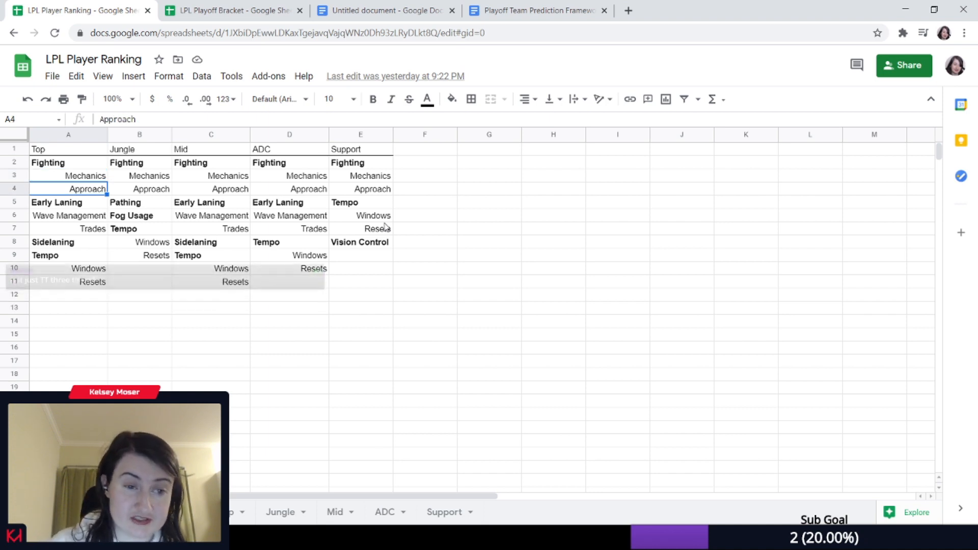
pyautogui.press('Down')
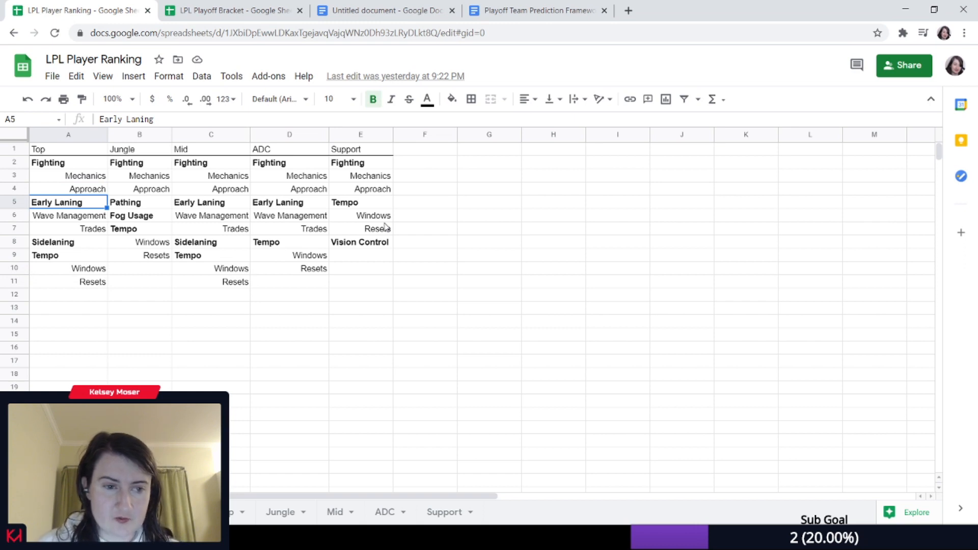
pyautogui.press('Down')
pyautogui.press('Down')
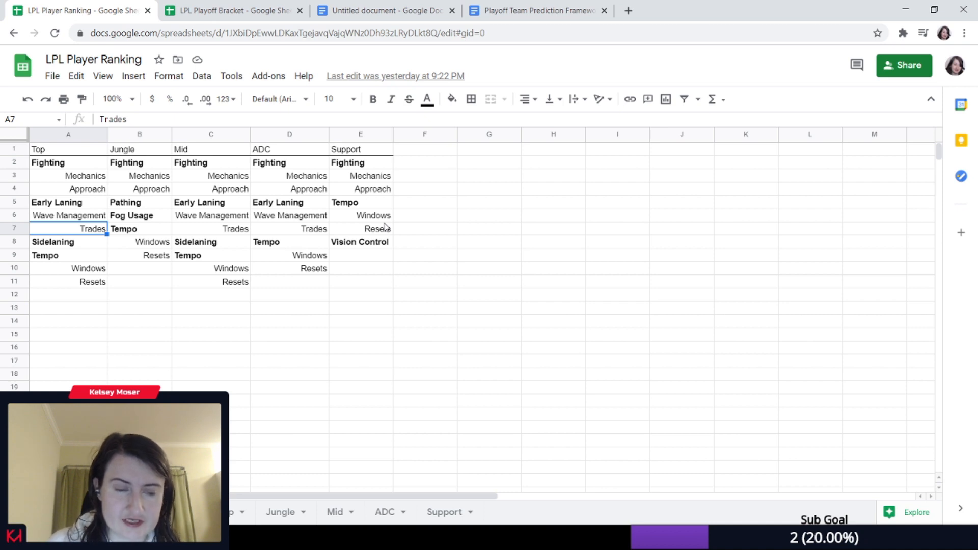
pyautogui.press('Down')
pyautogui.press('Down')
pyautogui.press('Up')
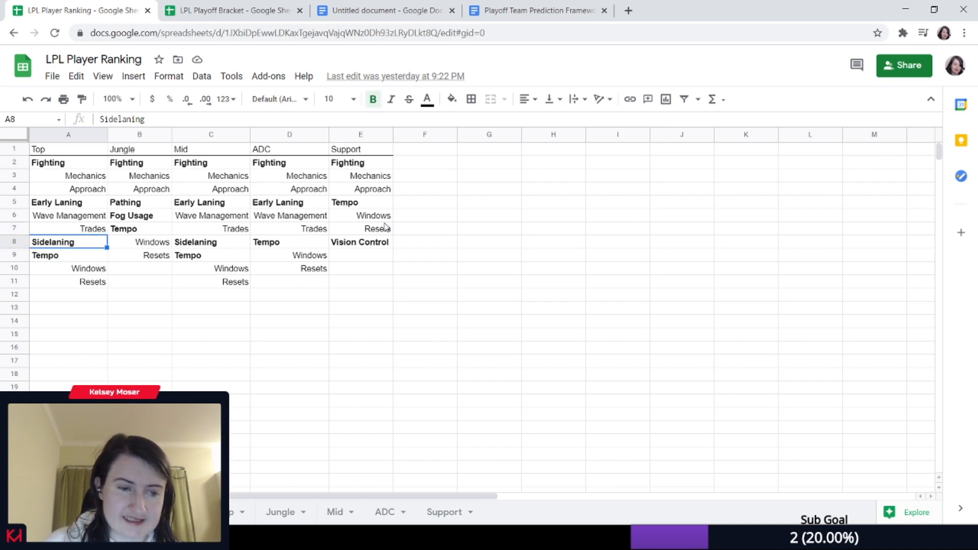
pyautogui.press('Up')
pyautogui.press('Up')
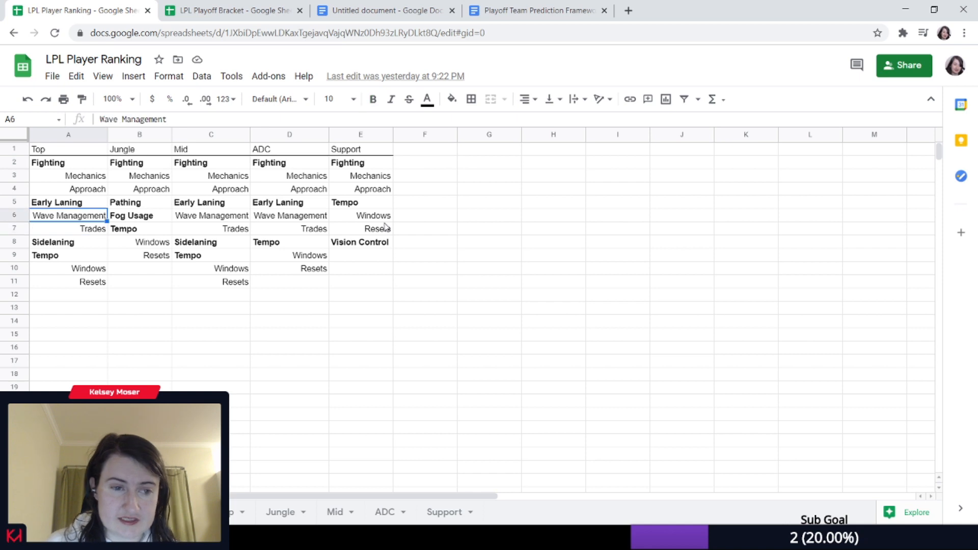
pyautogui.press('Down')
pyautogui.press('Up')
pyautogui.press('Down')
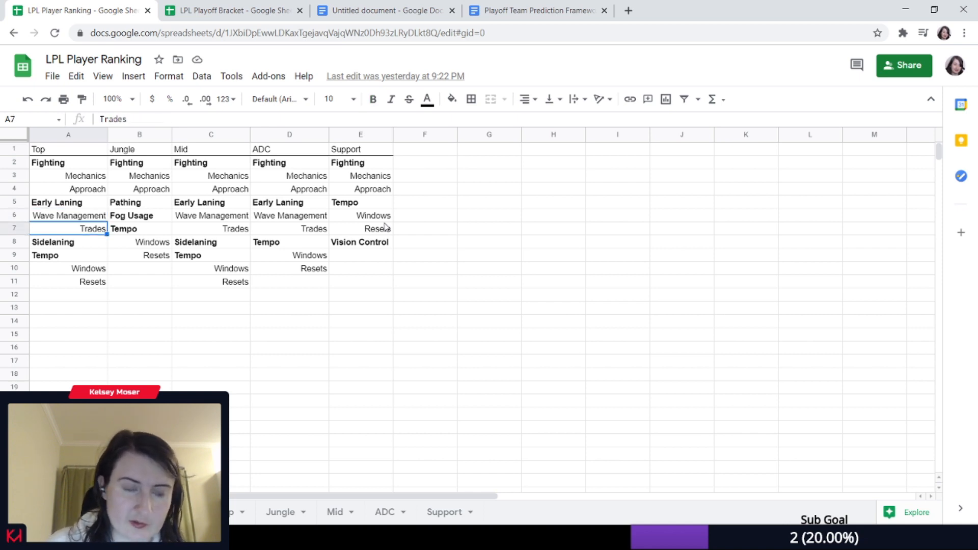
pyautogui.press('Up')
pyautogui.press('Down')
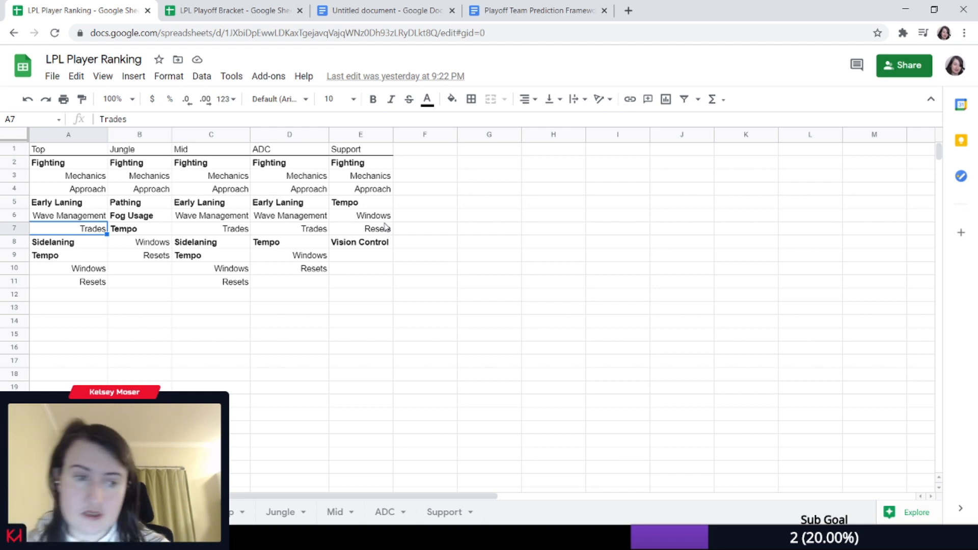
pyautogui.press('Down')
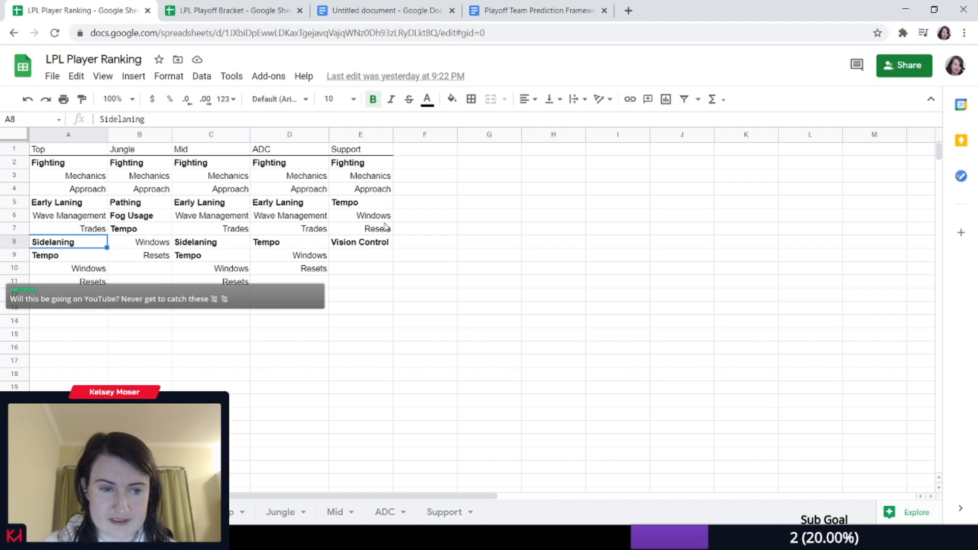
pyautogui.press('Down')
pyautogui.press('Down')
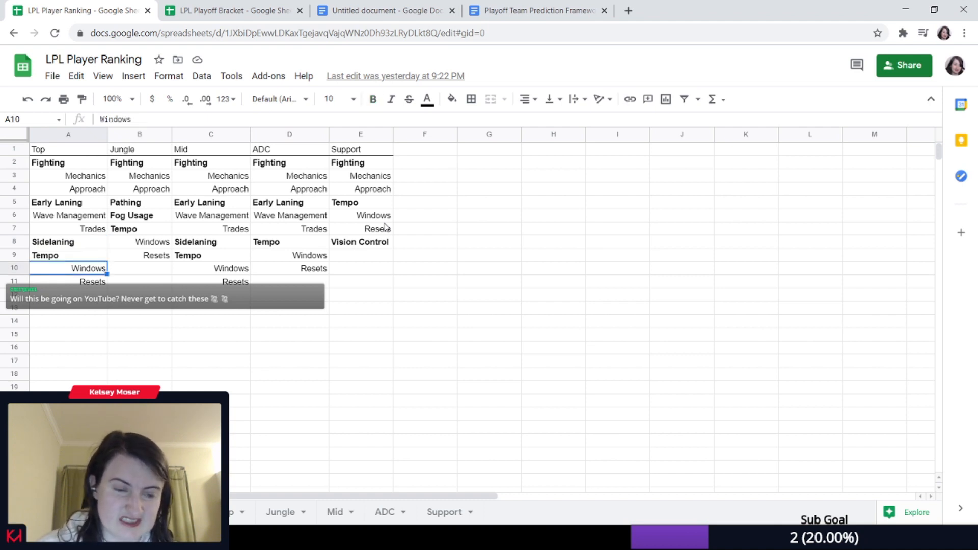
# - Review Jungle's Fighting, Pathing and Fog Usage, Mid's Fighting and Tempo, and ADC's Resets
pyautogui.press('Right')
pyautogui.press('Right')
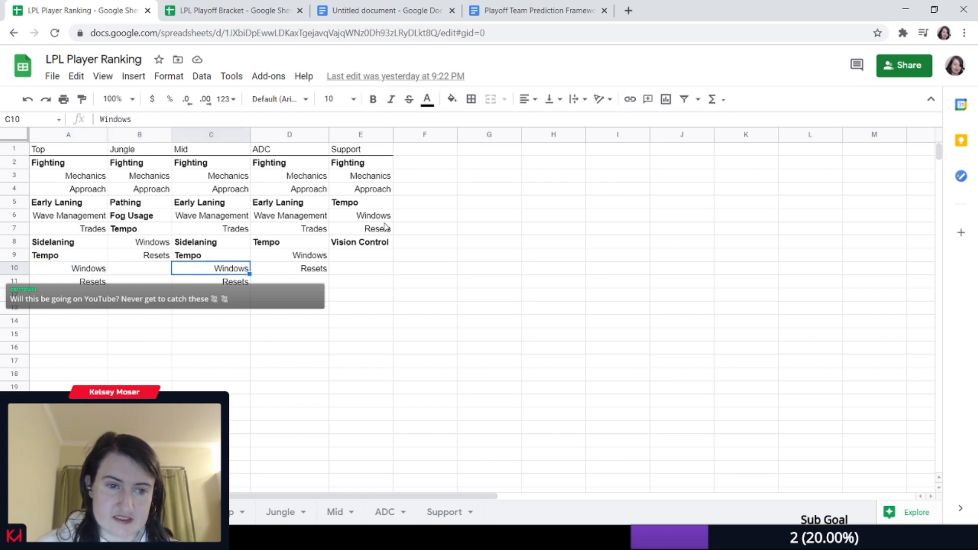
pyautogui.press('Left')
pyautogui.press('Up')
pyautogui.press('Up')
pyautogui.press('Up')
pyautogui.press('Up')
pyautogui.press('Down')
pyautogui.press('Down')
pyautogui.press('Down')
pyautogui.press('Down')
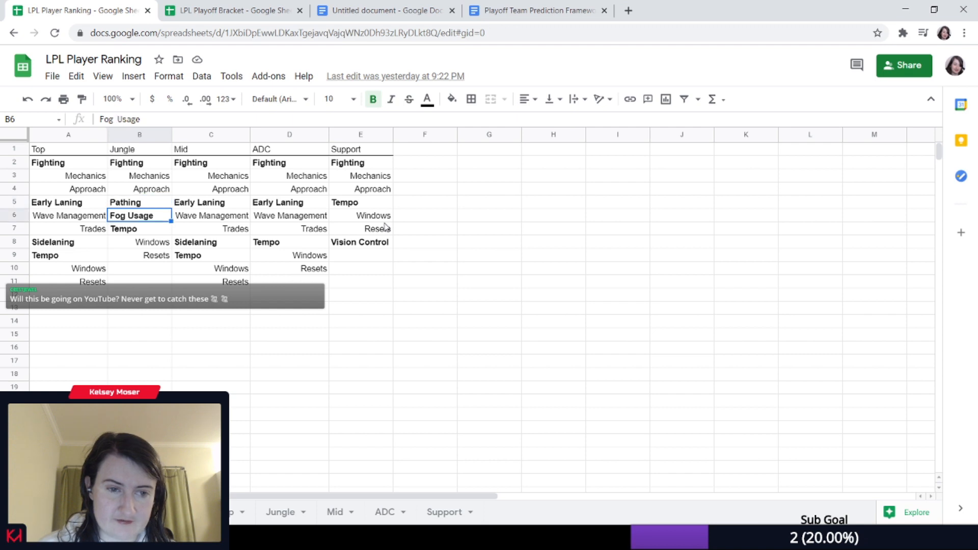
pyautogui.press('Up')
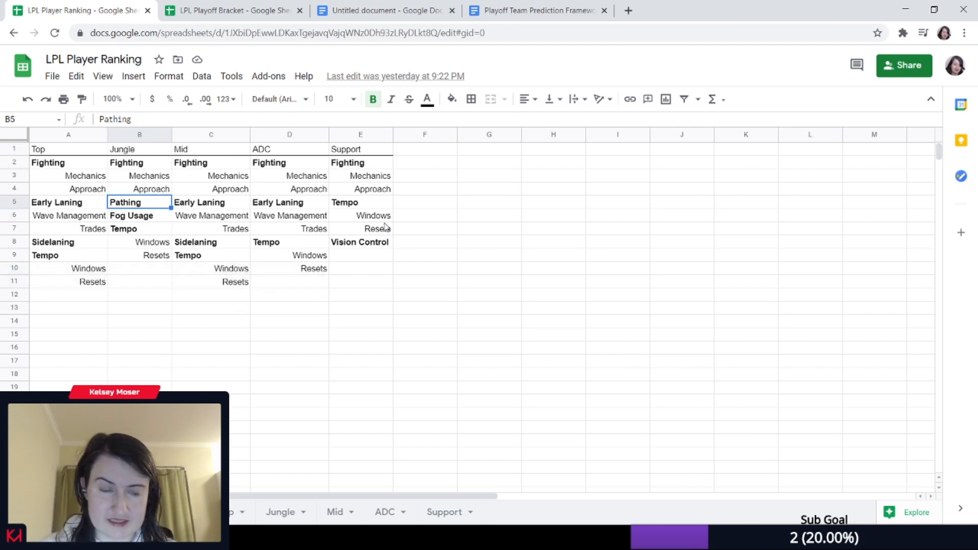
pyautogui.press('Down')
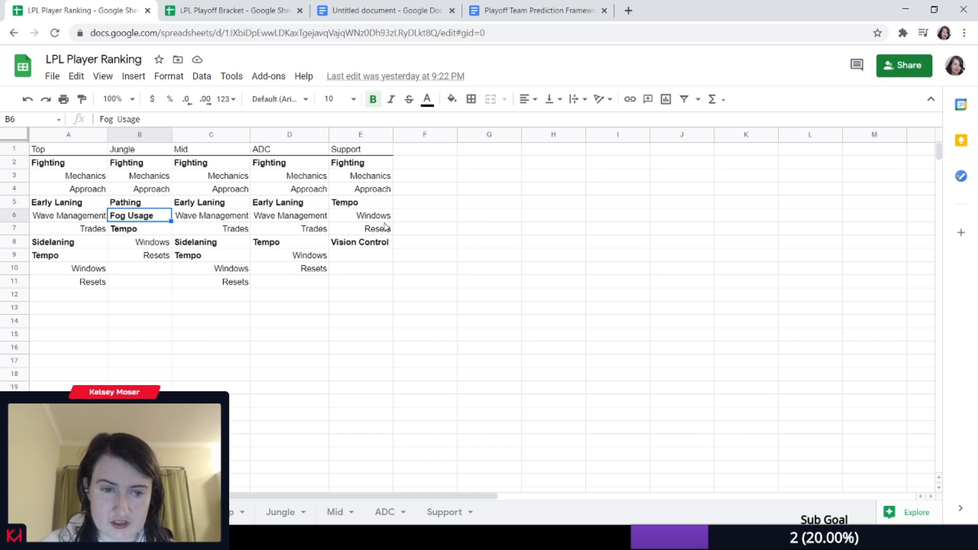
pyautogui.press('Right')
pyautogui.press('Right')
pyautogui.press('Left')
pyautogui.press('Up')
pyautogui.press('Up')
pyautogui.press('Up')
pyautogui.press('Up')
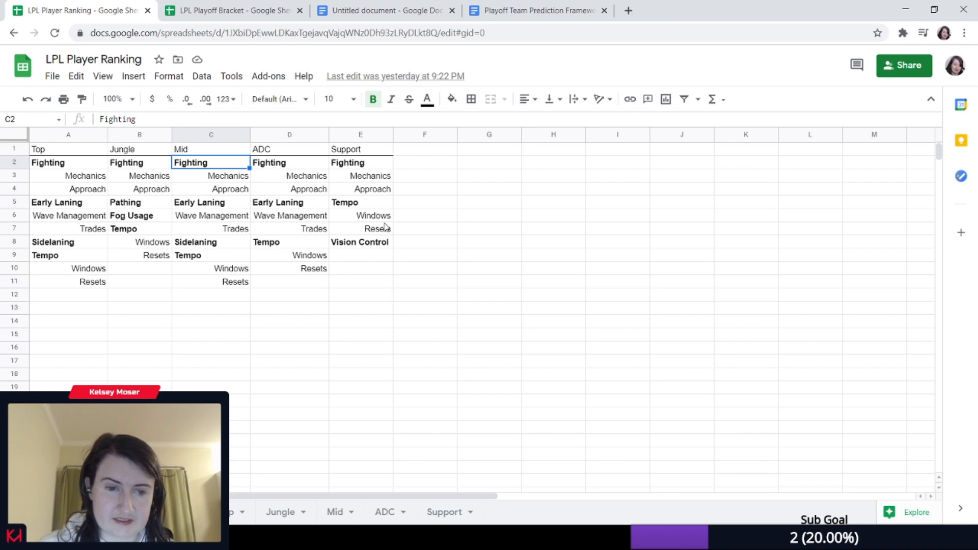
pyautogui.press('Down')
pyautogui.press('Down')
pyautogui.press('Down')
pyautogui.press('Down')
pyautogui.press('Down')
pyautogui.press('Down')
pyautogui.press('Down')
pyautogui.press('Down')
pyautogui.press('Right')
pyautogui.press('Right')
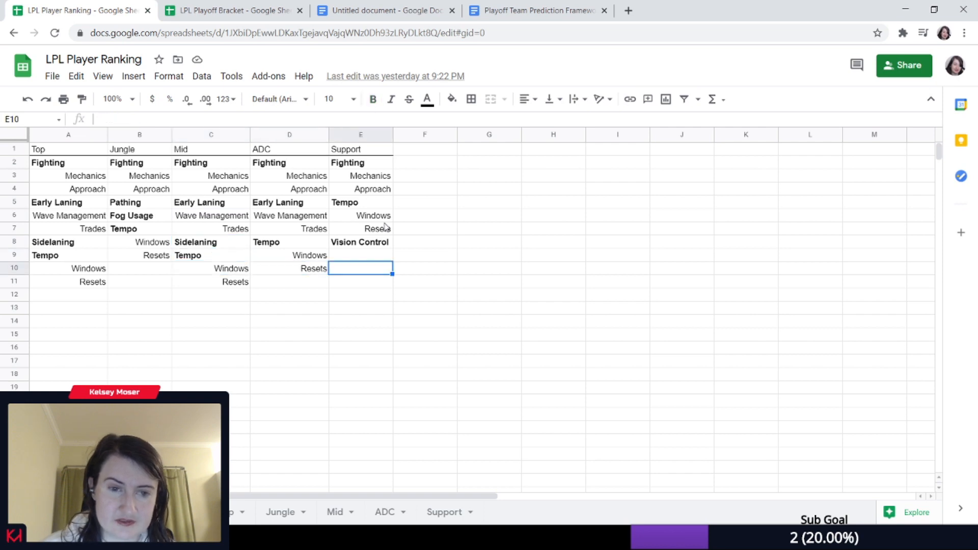
pyautogui.press('Left')
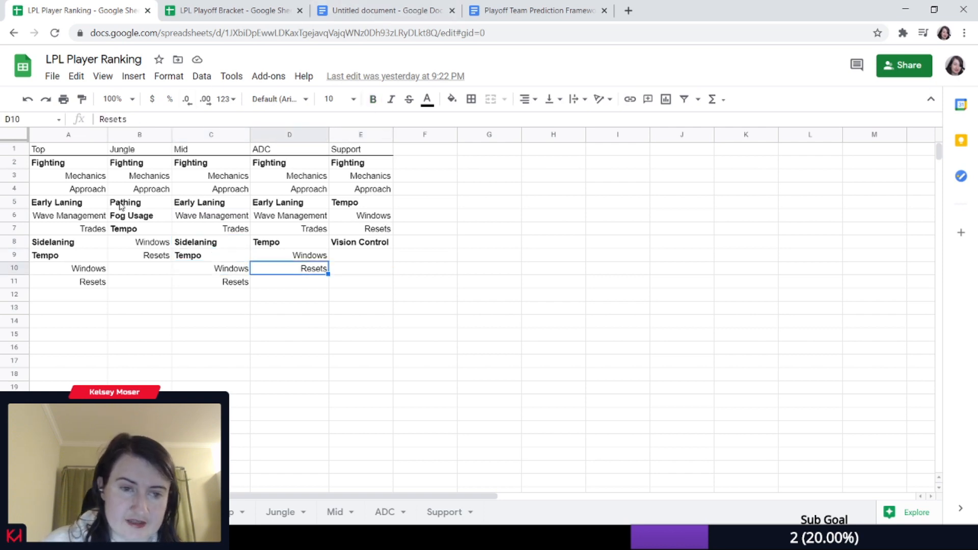
# - Highlight Sidelaning under Top and Mid, the ADC and Support criteria, then show the ranked Top summary sheet
pyautogui.click(44, 246)
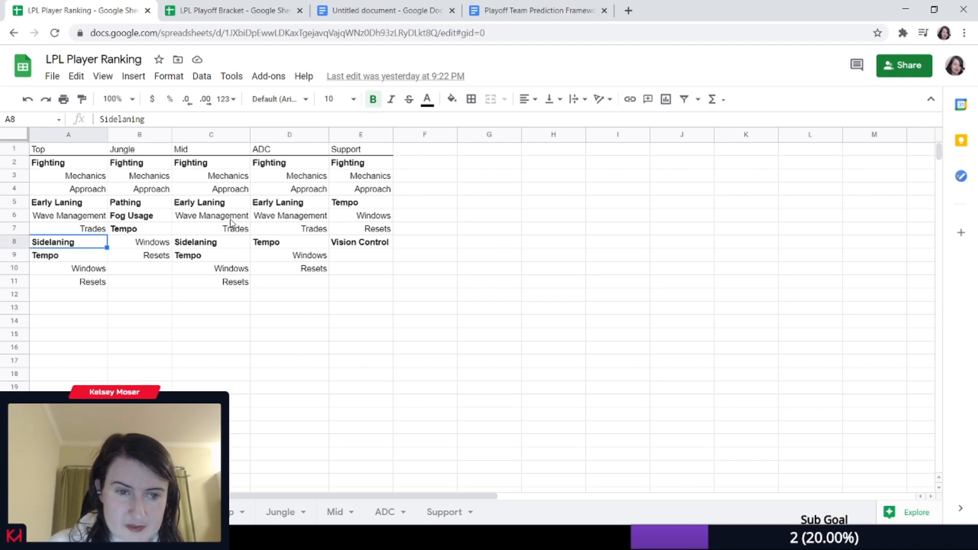
pyautogui.click(199, 246)
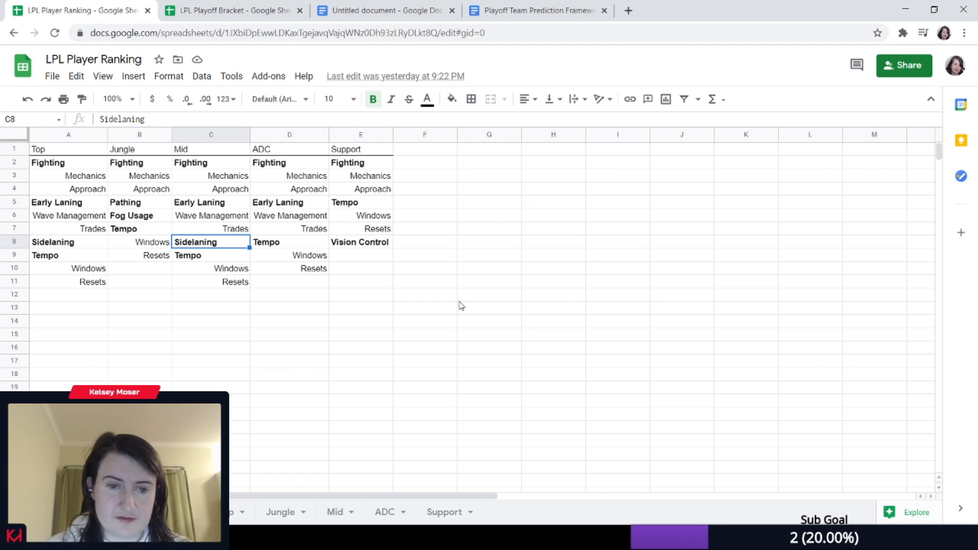
pyautogui.moveTo(271, 167); pyautogui.dragTo(284, 269)
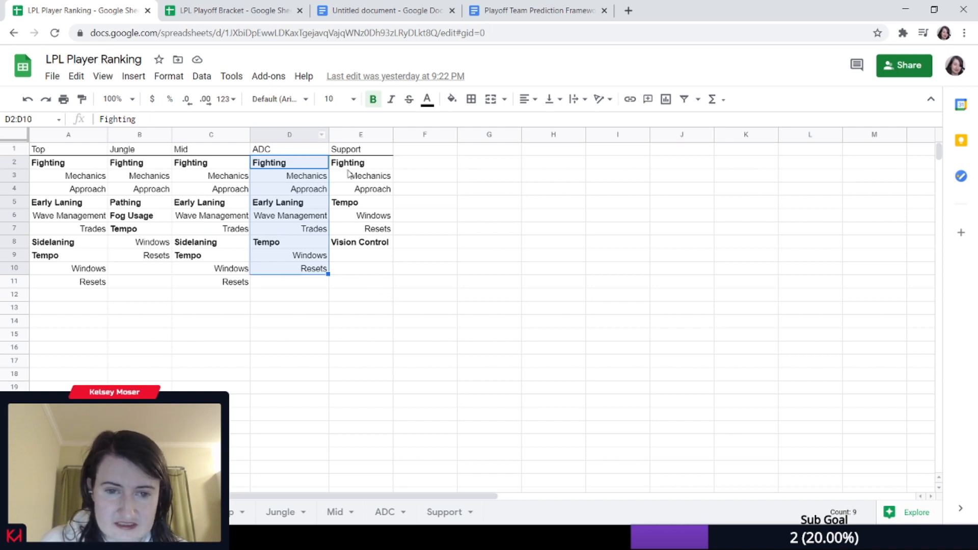
pyautogui.moveTo(354, 170); pyautogui.dragTo(366, 241)
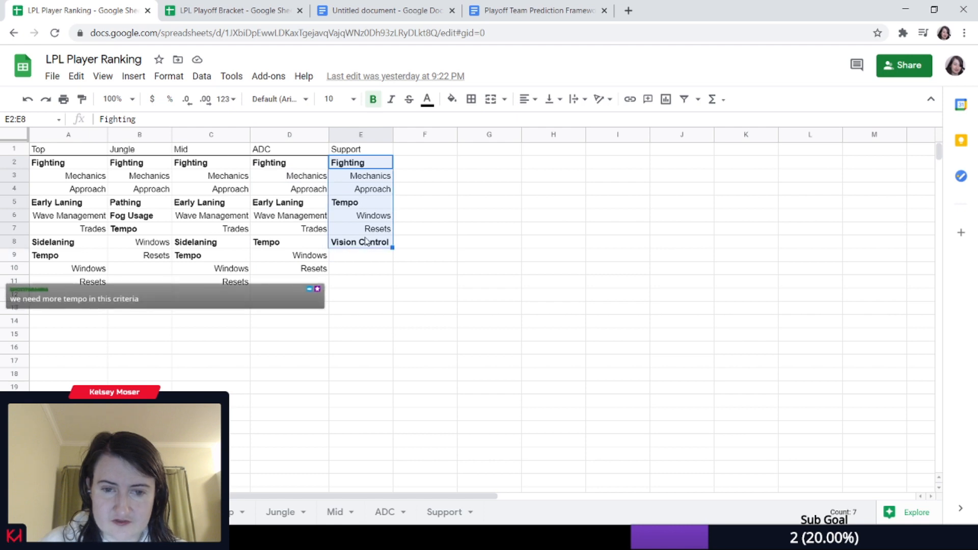
pyautogui.click(355, 243)
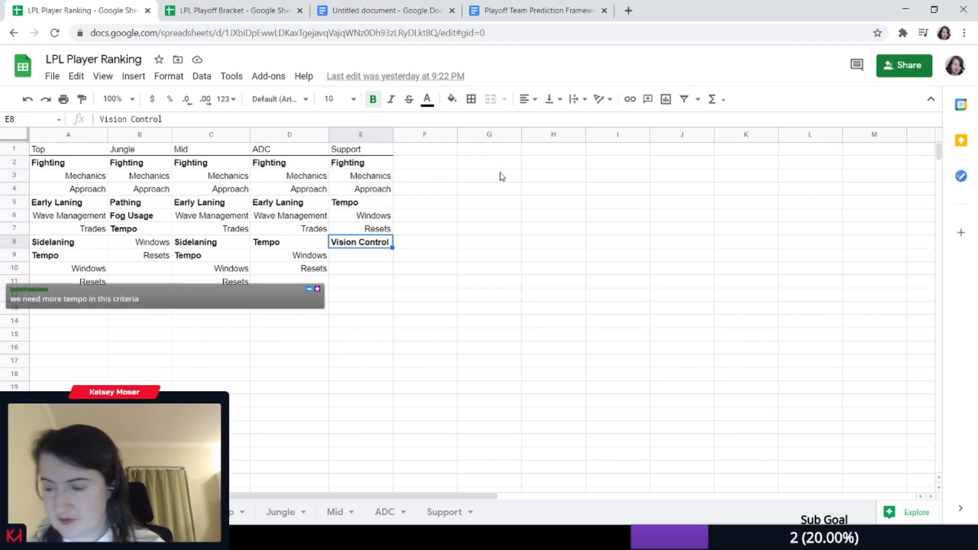
pyautogui.click(874, 295)
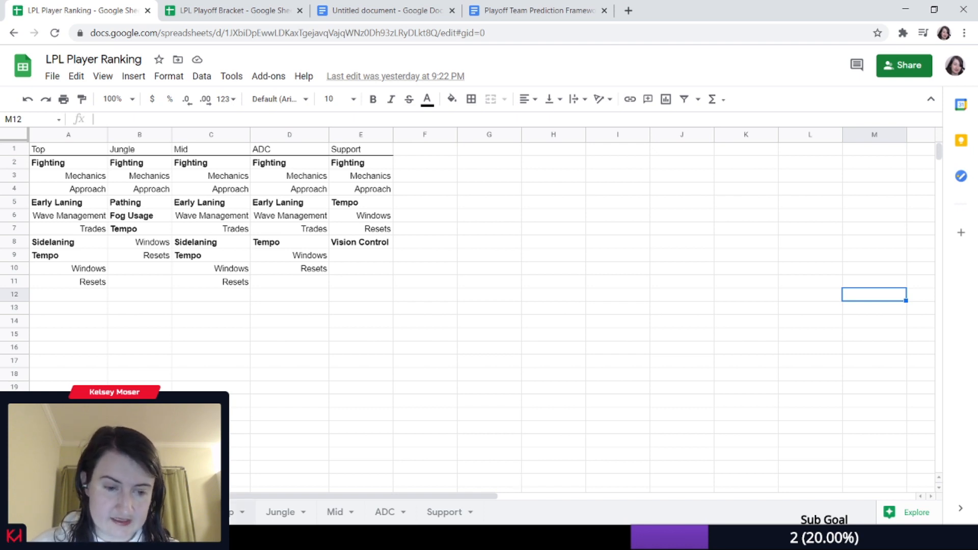
pyautogui.hotkey('ctrl', 'shift', 'pagedown')
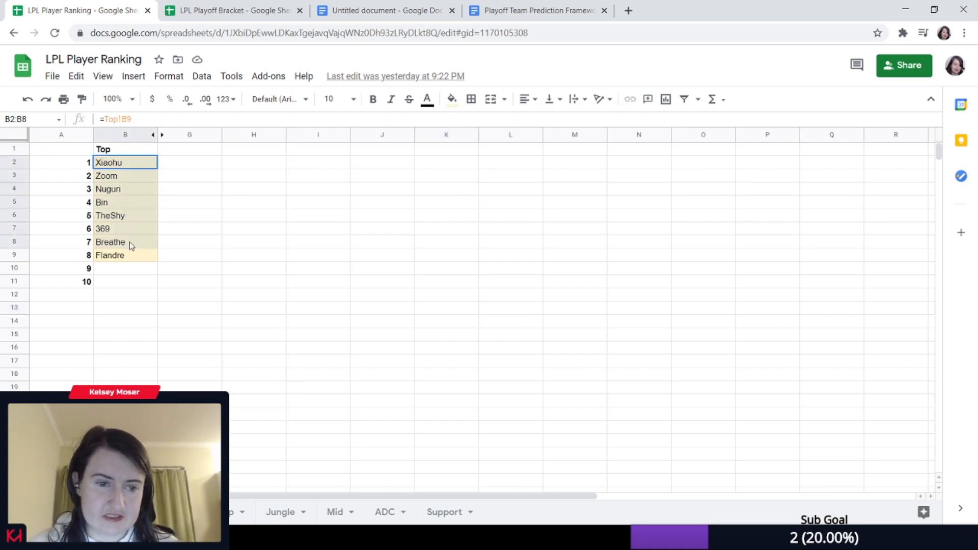
pyautogui.moveTo(123, 163); pyautogui.dragTo(134, 280)
pyautogui.click(257, 267)
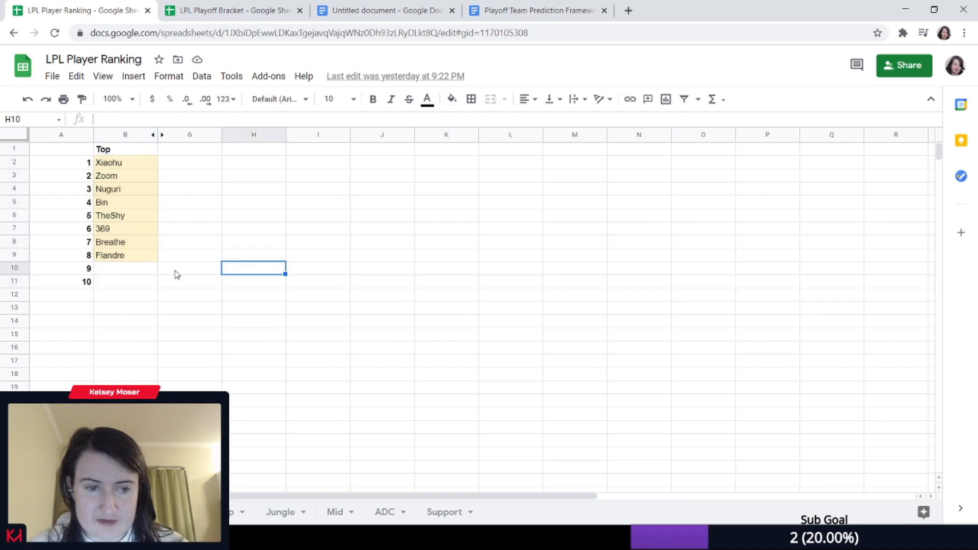
pyautogui.moveTo(111, 163); pyautogui.dragTo(114, 257)
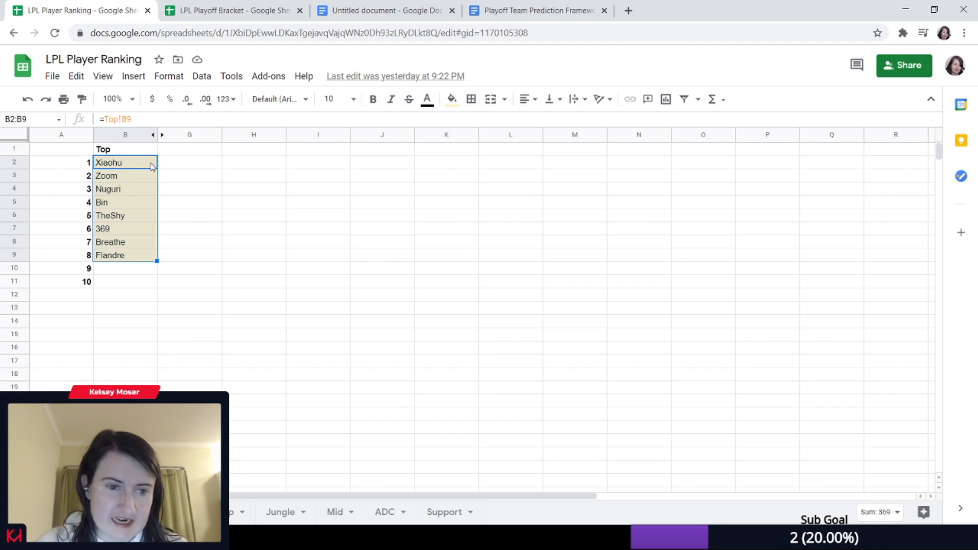
pyautogui.click(130, 178)
pyautogui.click(134, 258)
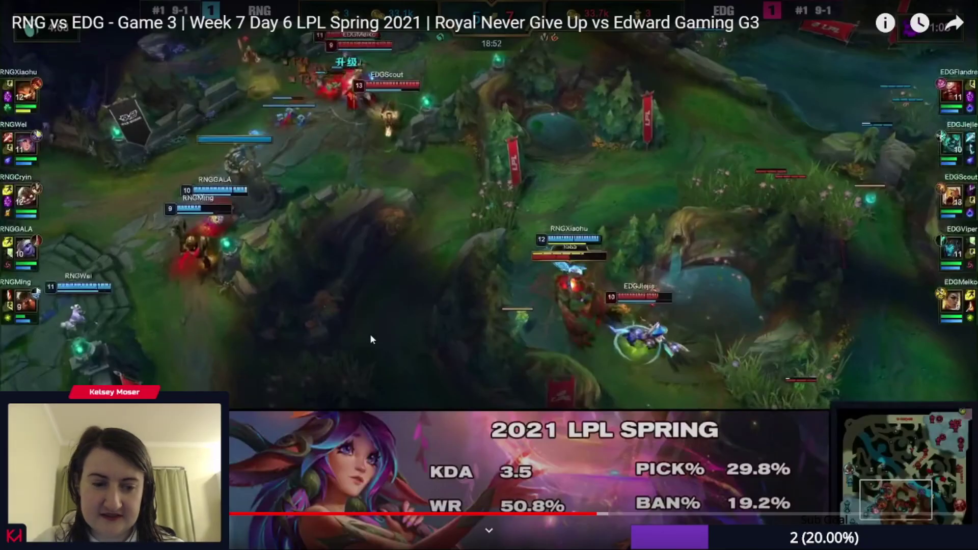
pyautogui.click(369, 334)
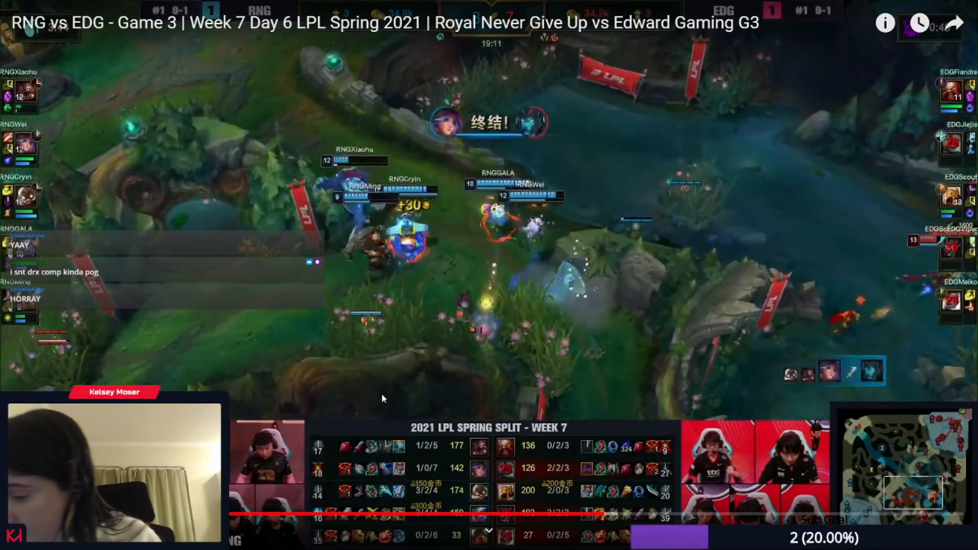
pyautogui.press('Escape')
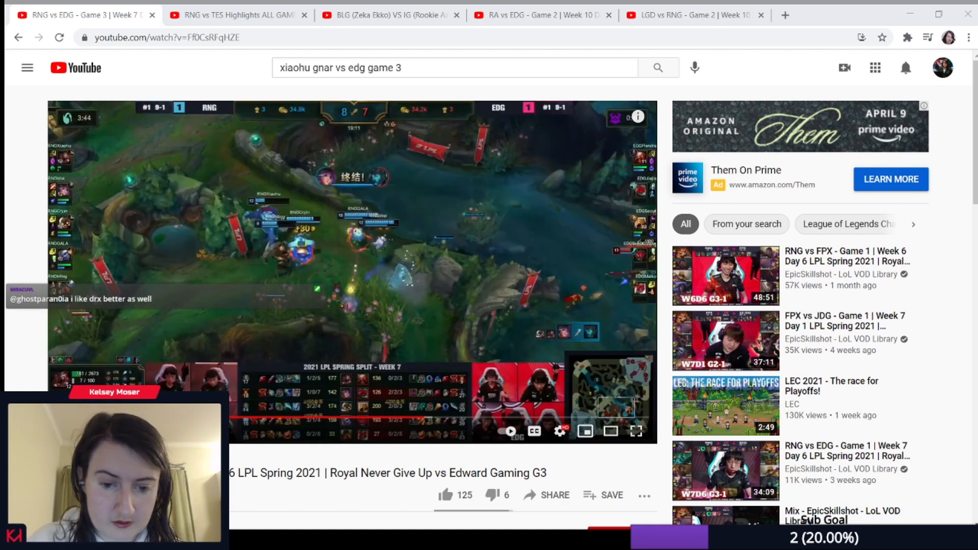
pyautogui.hotkey('alt', 'Tab')
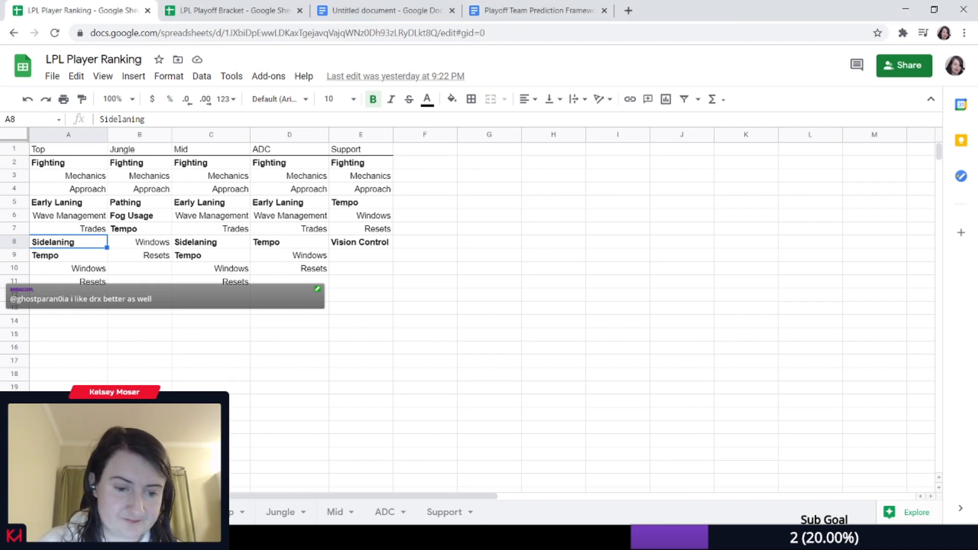
pyautogui.click(173, 512)
pyautogui.click(107, 176)
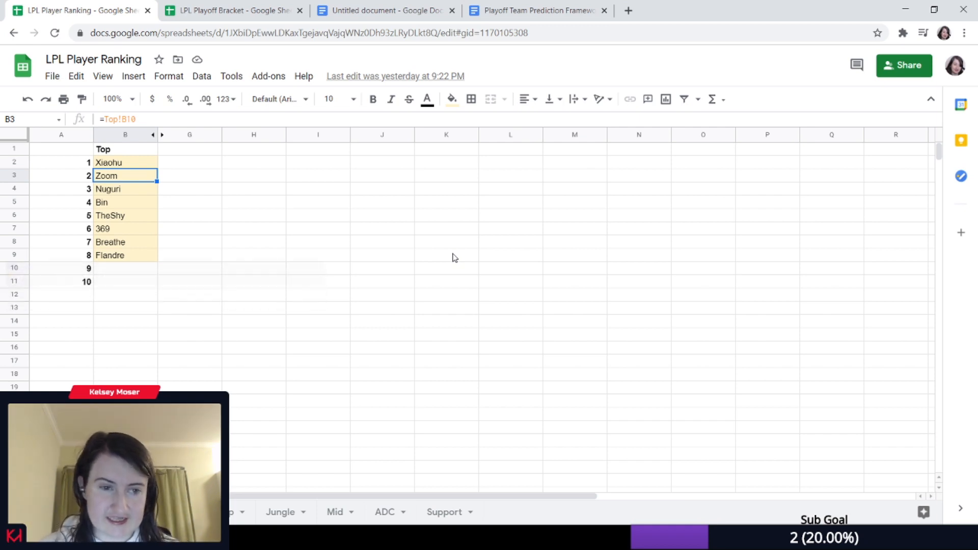
pyautogui.press('Down')
pyautogui.press('Down')
pyautogui.press('Up')
pyautogui.press('Up')
pyautogui.press('Down')
pyautogui.press('Down')
pyautogui.press('Up')
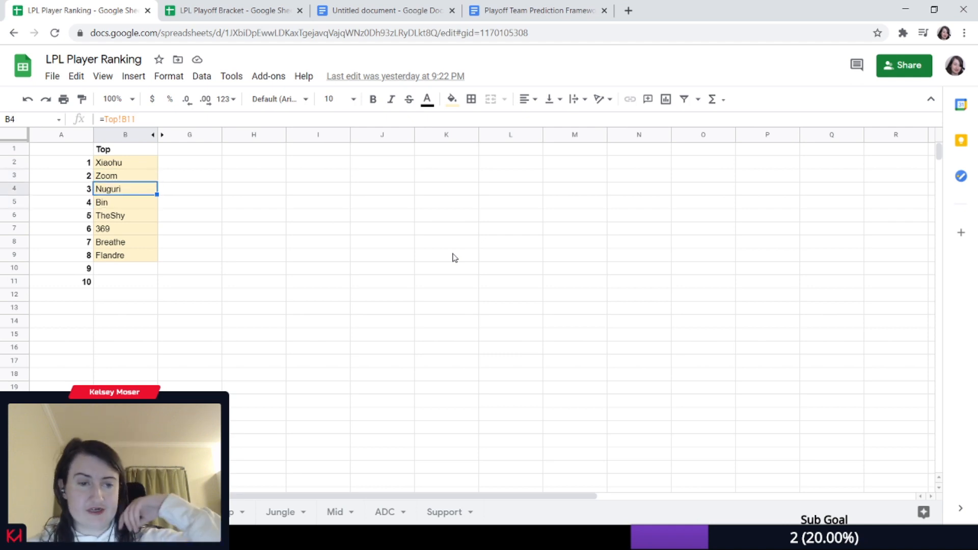
pyautogui.press('Up')
pyautogui.press('Up')
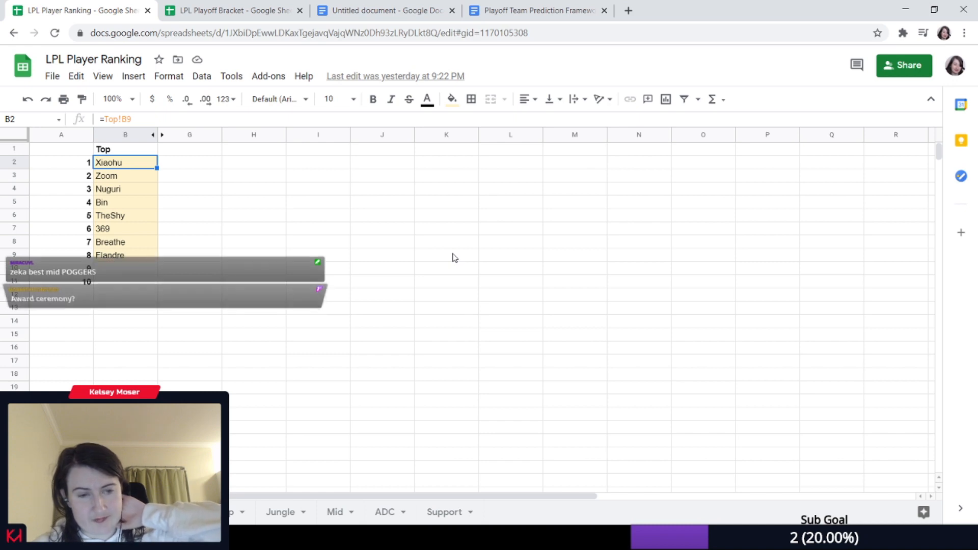
pyautogui.press('Down')
pyautogui.press('Down')
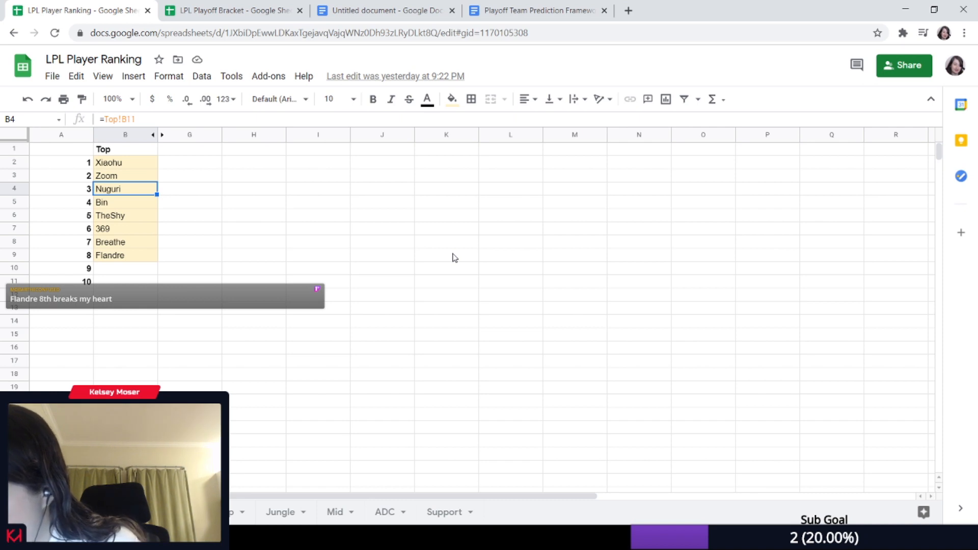
pyautogui.press('Down')
pyautogui.press('Down')
pyautogui.press('Down')
pyautogui.press('Down')
pyautogui.press('Down')
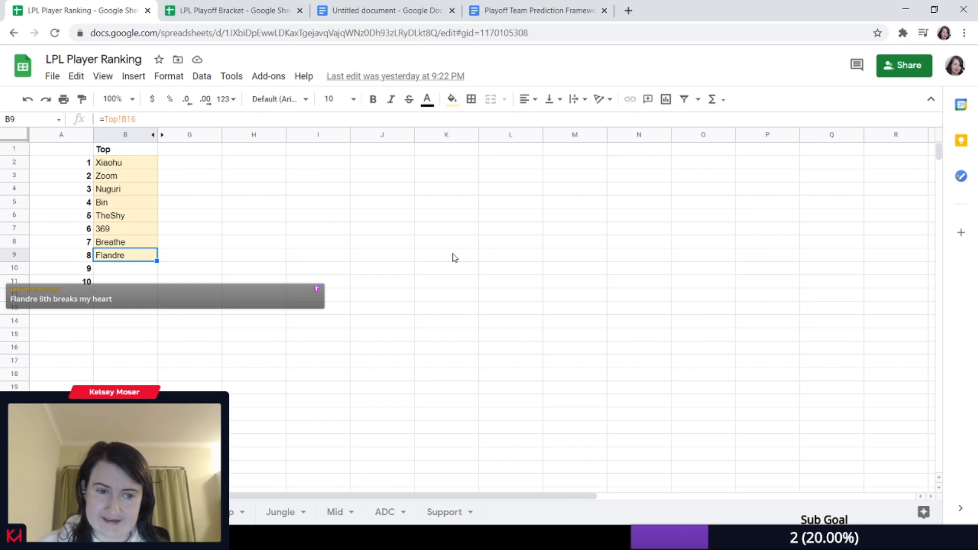
pyautogui.press('Up')
pyautogui.press('Up')
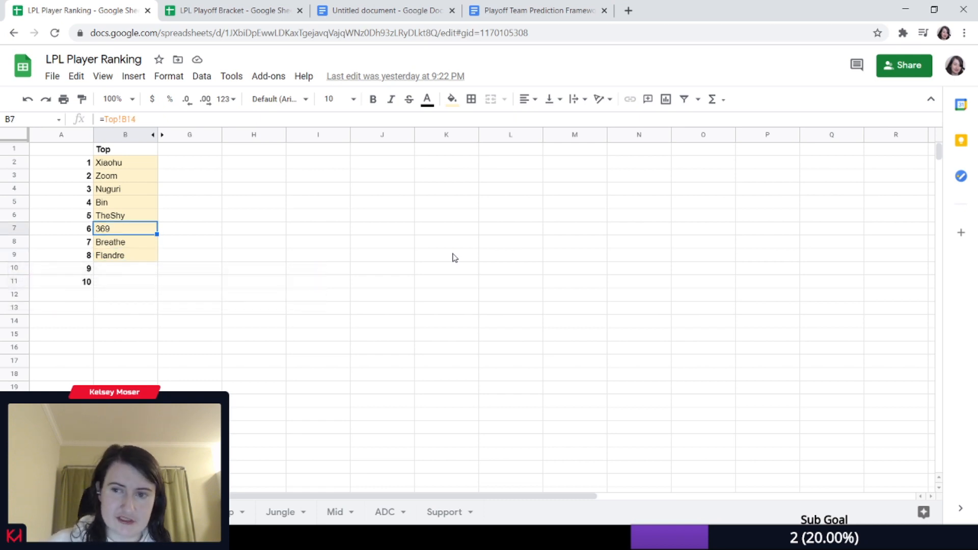
pyautogui.press('Down')
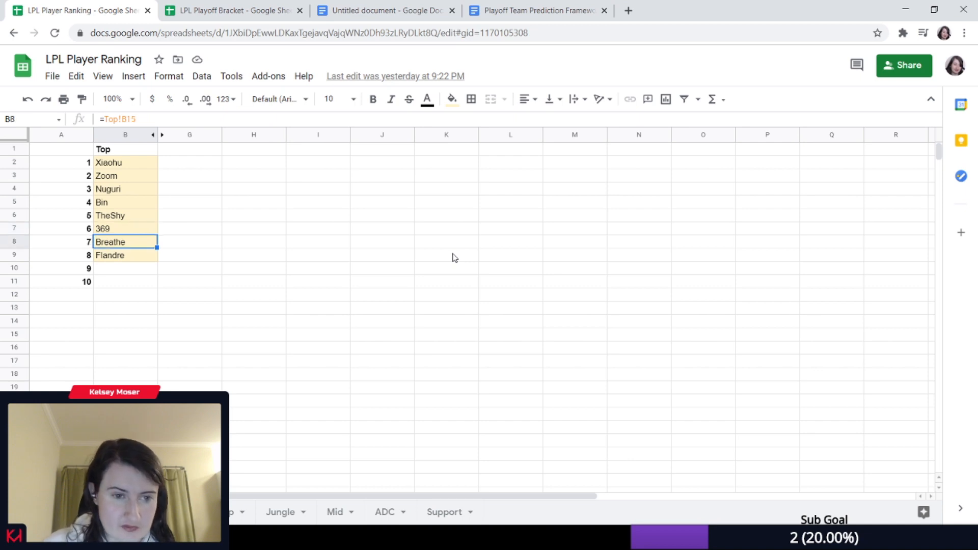
pyautogui.press('Up')
pyautogui.press('Up')
pyautogui.press('Up')
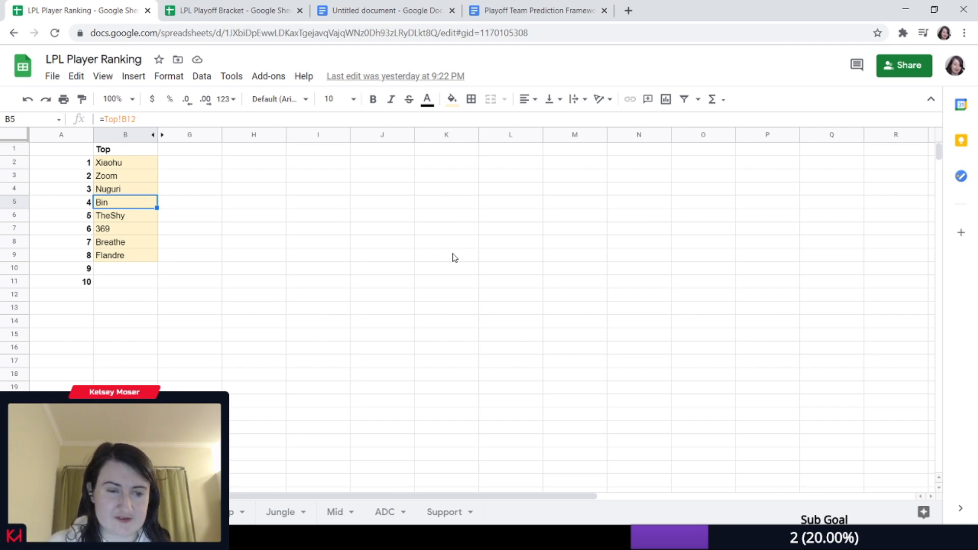
pyautogui.press('Down')
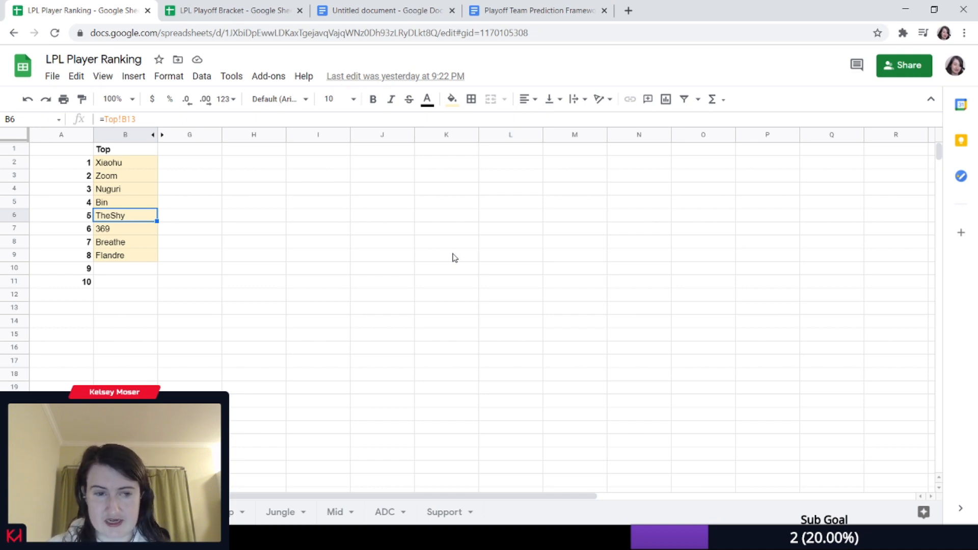
pyautogui.press('Up')
pyautogui.press('Down')
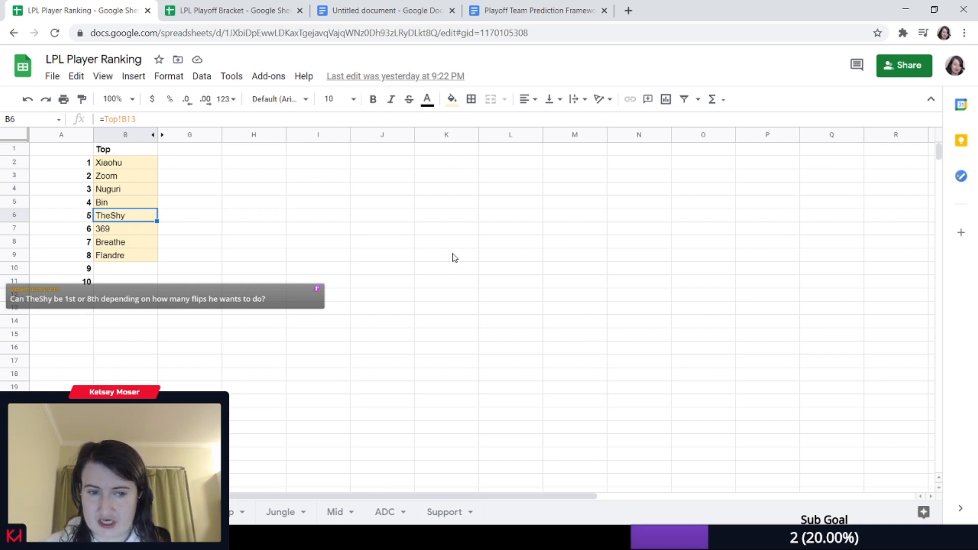
pyautogui.press('Down')
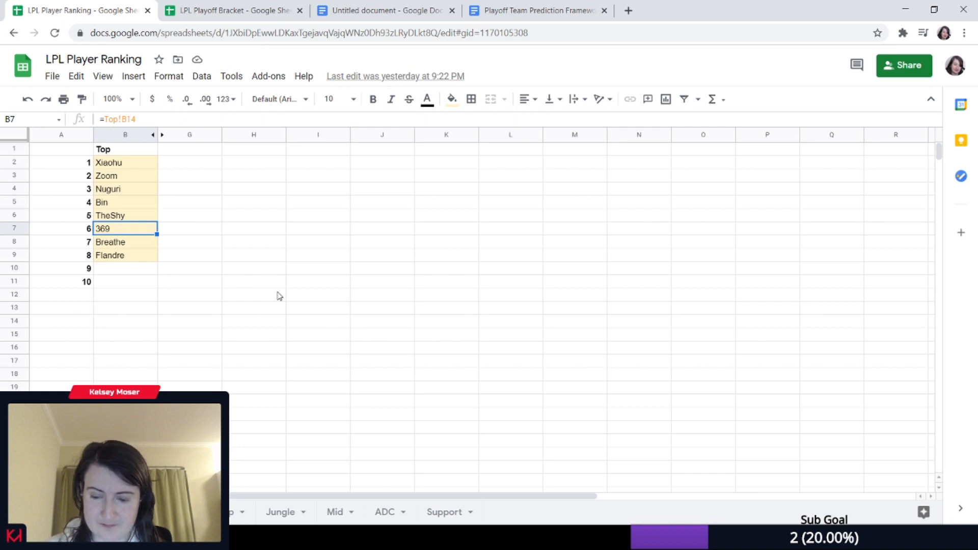
pyautogui.press('Down')
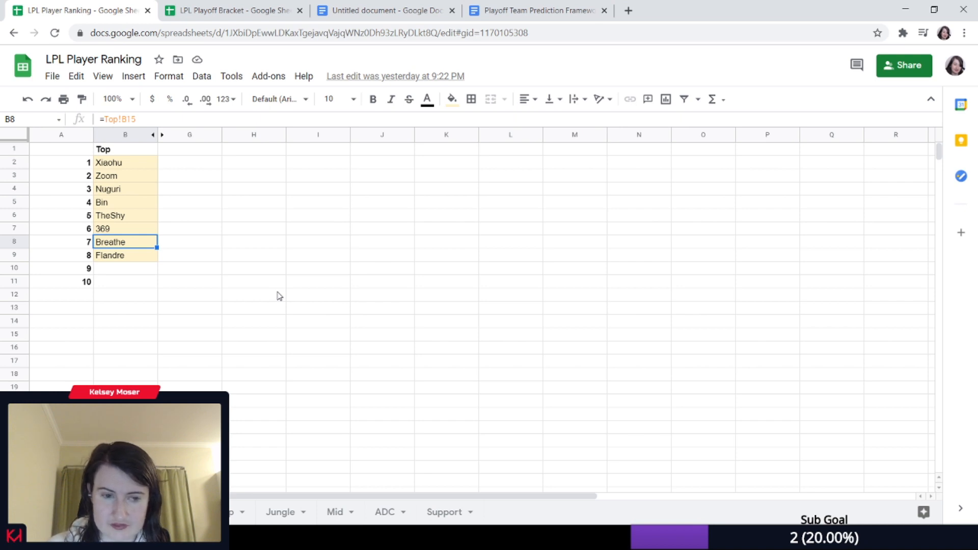
pyautogui.press('Down')
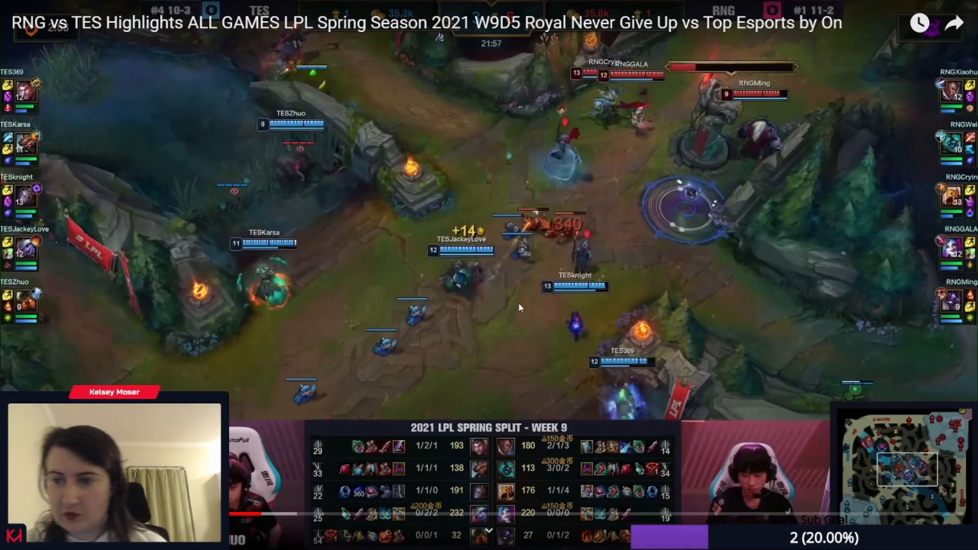
# - Resume the RNG vs TES highlights, keeping playback at normal speed
pyautogui.click(559, 250)
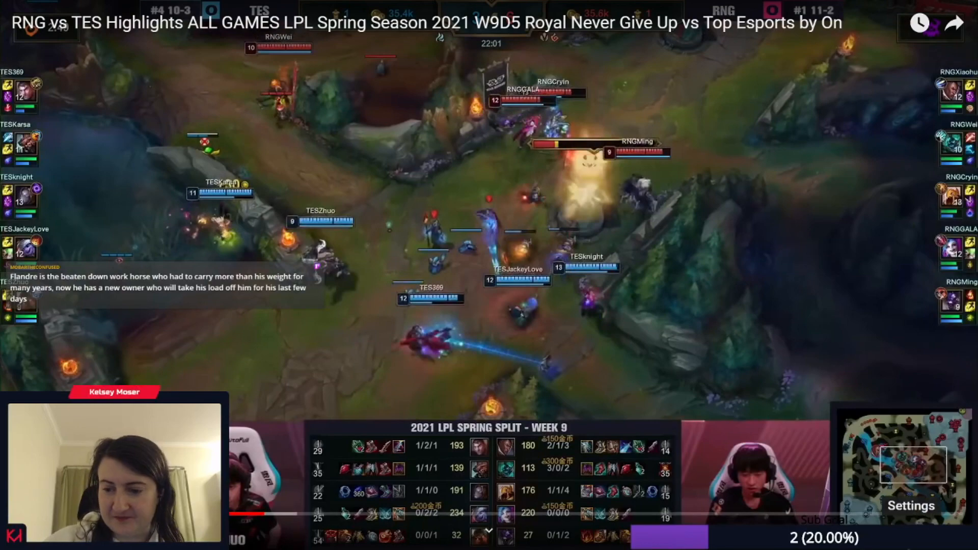
pyautogui.click(899, 533)
pyautogui.click(877, 434)
pyautogui.click(834, 359)
pyautogui.click(416, 340)
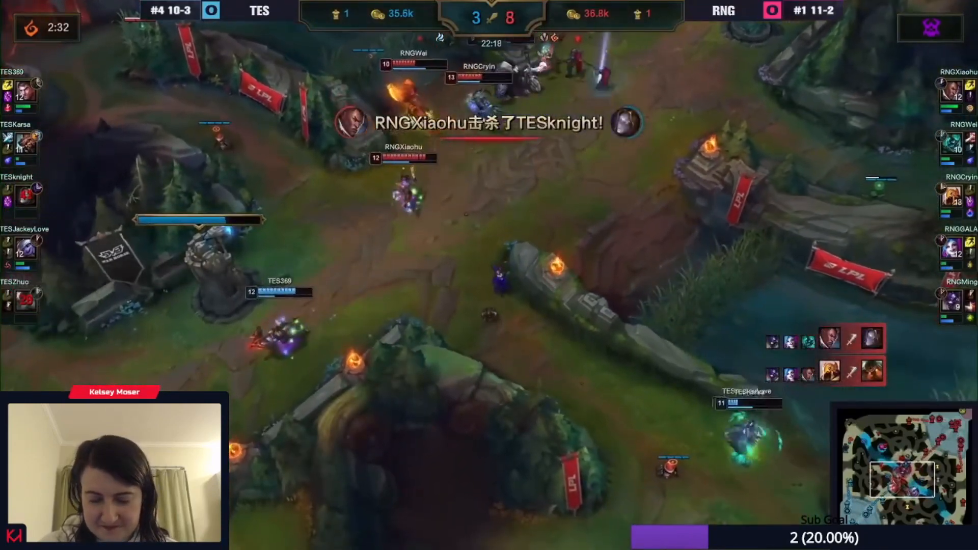
# - Pause the highlights, leave fullscreen and flip between the spreadsheet and the video
pyautogui.click(363, 273)
pyautogui.press('Escape')
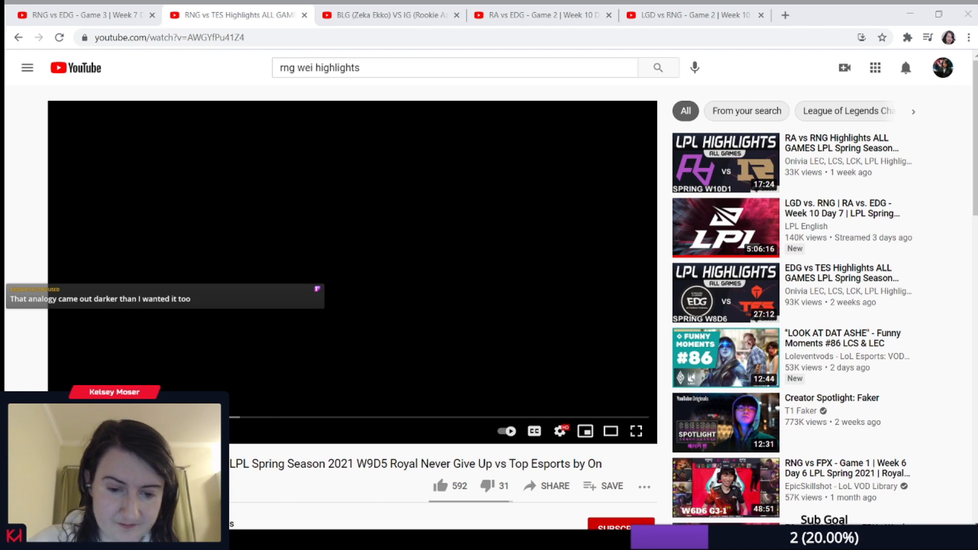
pyautogui.hotkey('alt', 'Tab')
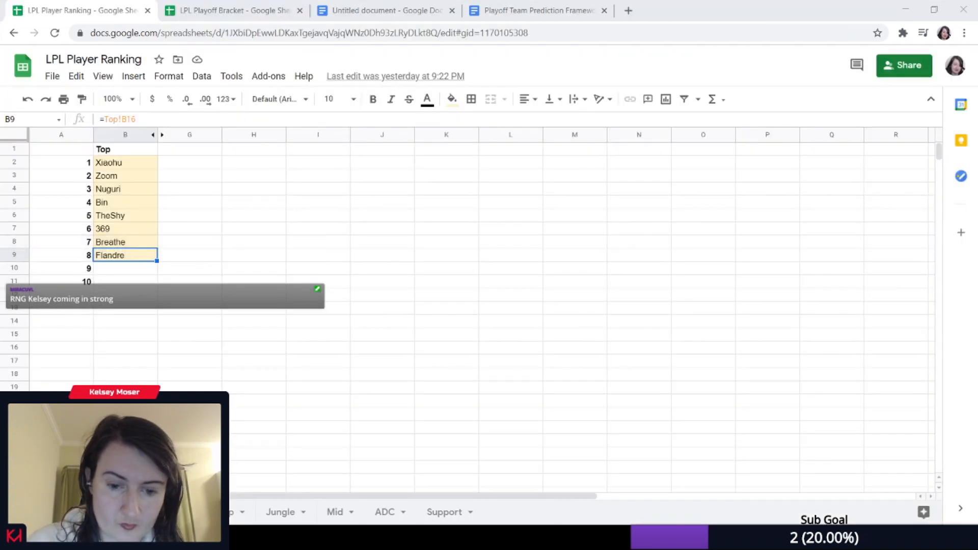
pyautogui.hotkey('alt', 'Tab')
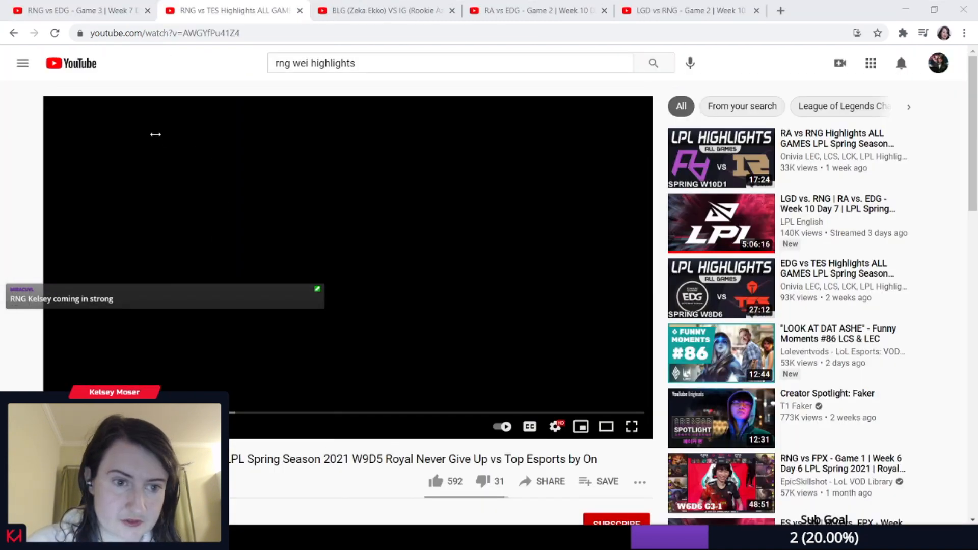
# - Return to the Jungle ranking, highlight Wei and Karsa, then show the role criteria sheet
pyautogui.hotkey('alt', 'Tab')
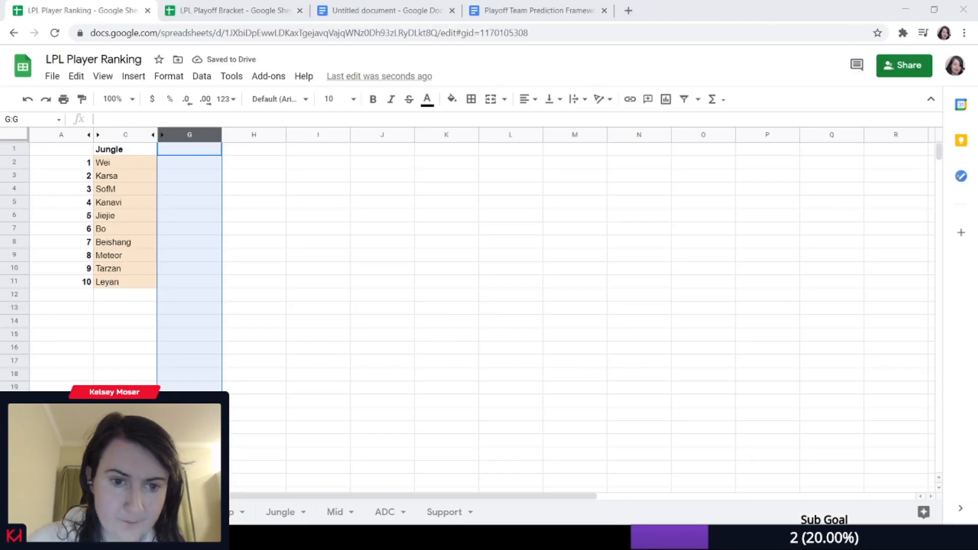
pyautogui.click(80, 367)
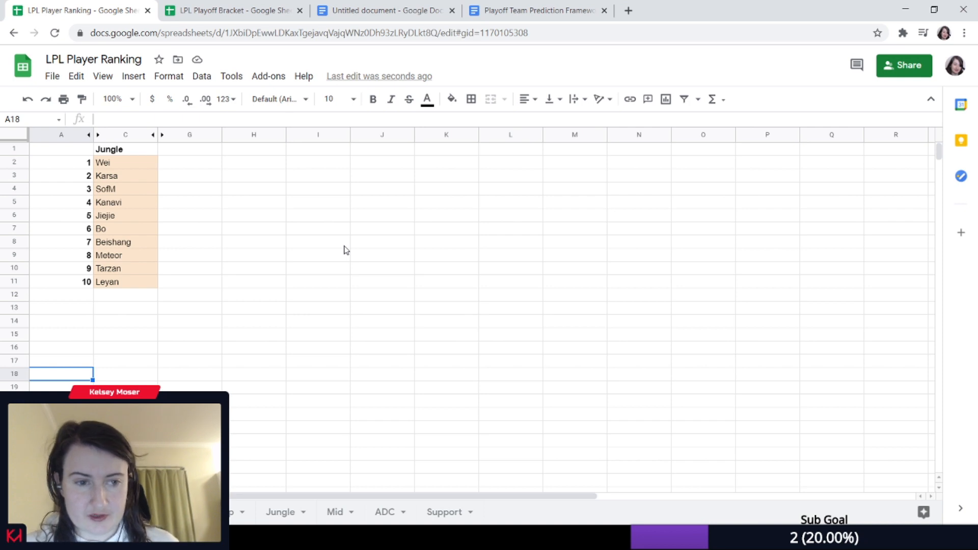
pyautogui.click(125, 175)
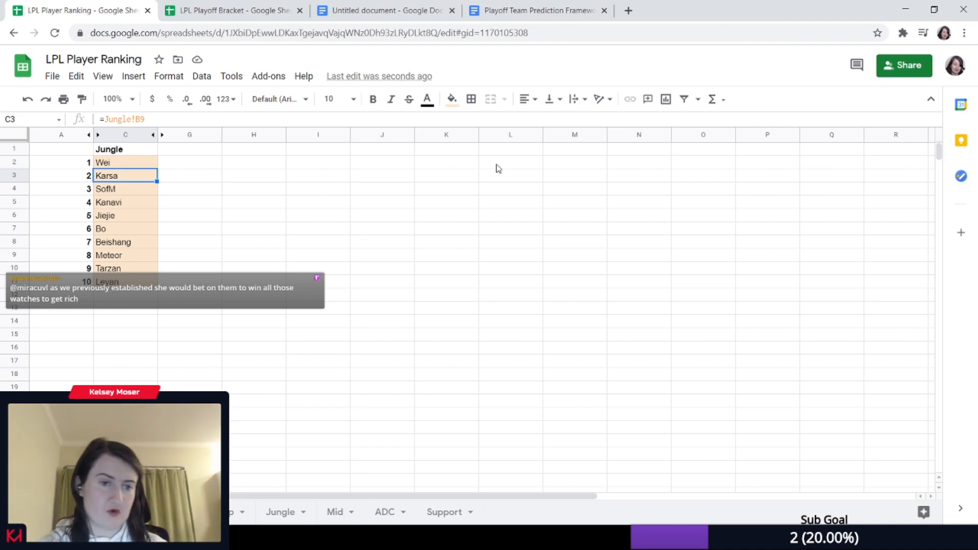
pyautogui.moveTo(130, 164); pyautogui.dragTo(131, 177)
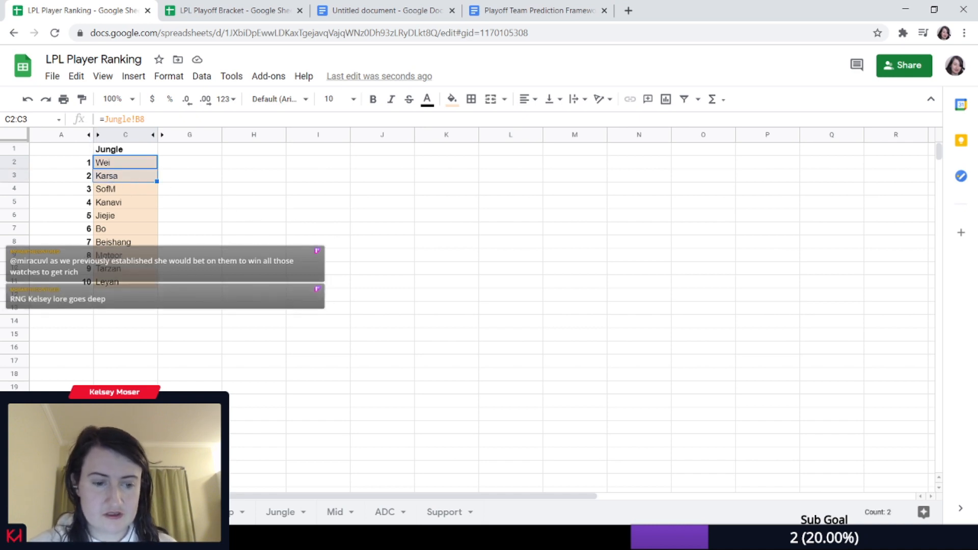
pyautogui.hotkey('ctrl', 'shift', 'pageup')
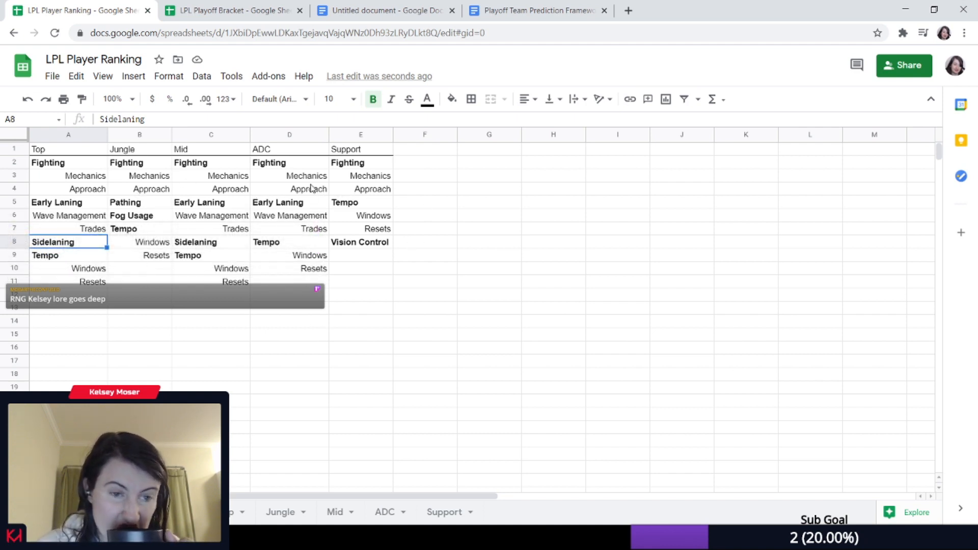
pyautogui.click(146, 207)
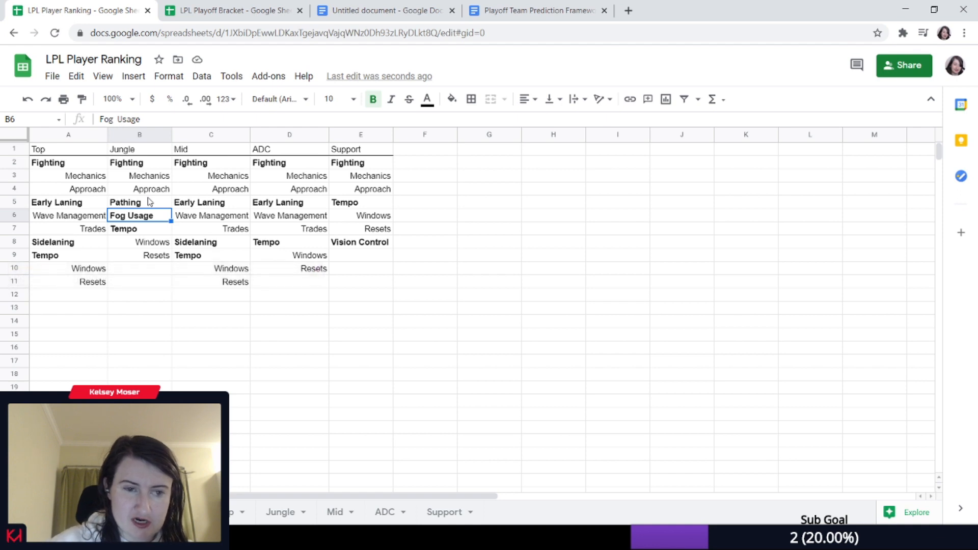
pyautogui.click(149, 204)
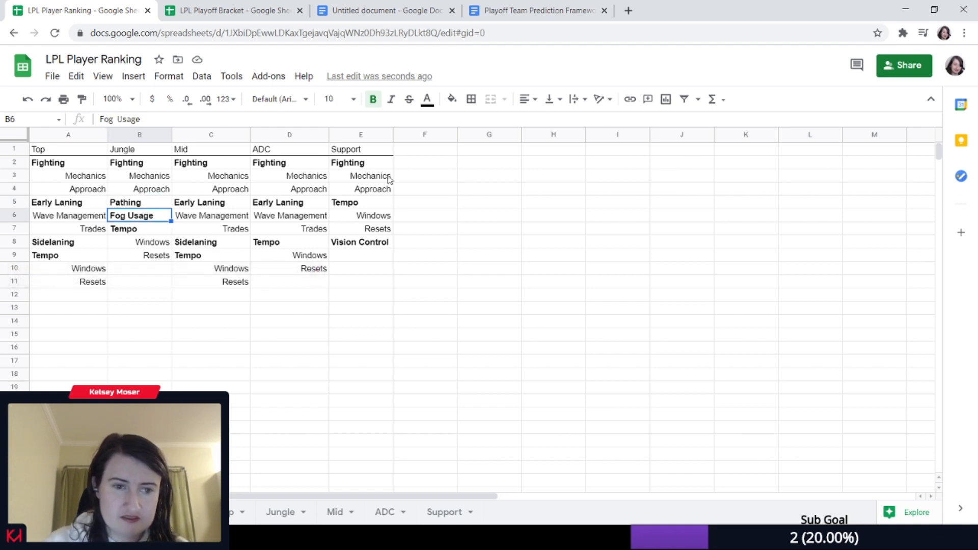
pyautogui.click(135, 165)
pyautogui.click(153, 241)
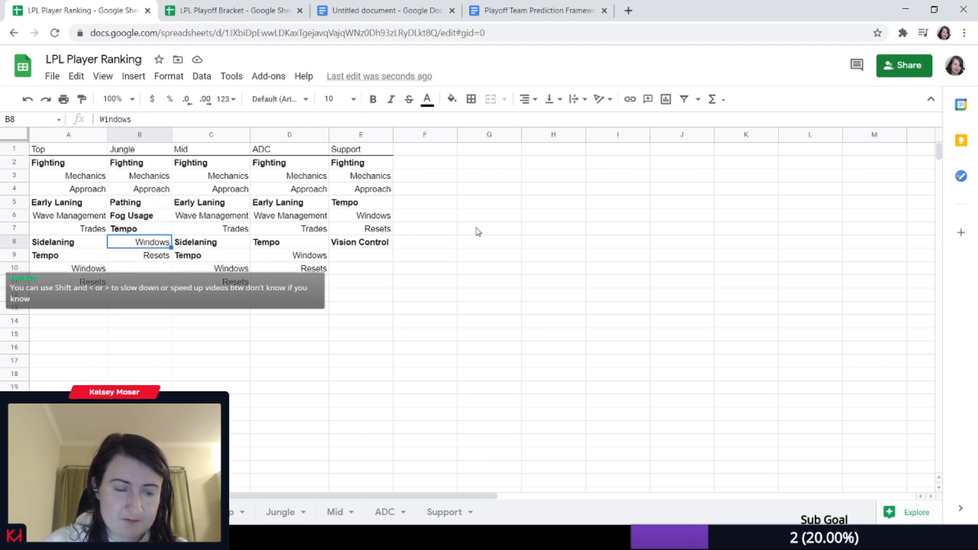
pyautogui.click(134, 167)
pyautogui.click(146, 242)
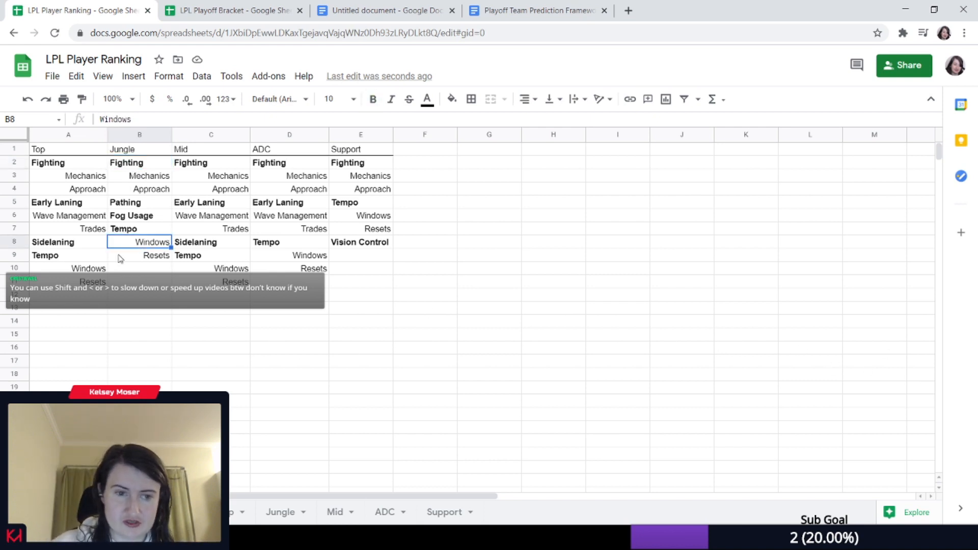
pyautogui.click(145, 202)
pyautogui.keyDown('shift'); pyautogui.click(147, 218); pyautogui.keyUp('shift')
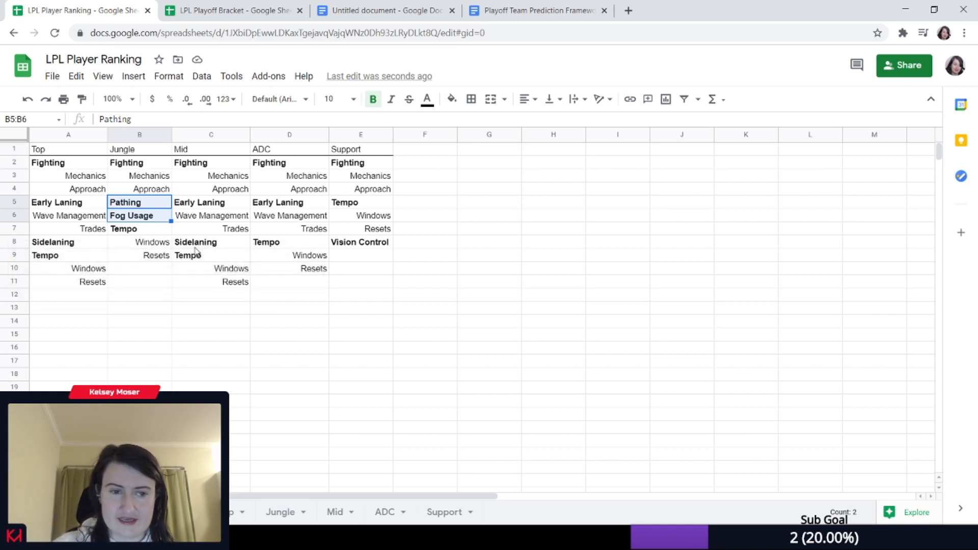
pyautogui.click(137, 220)
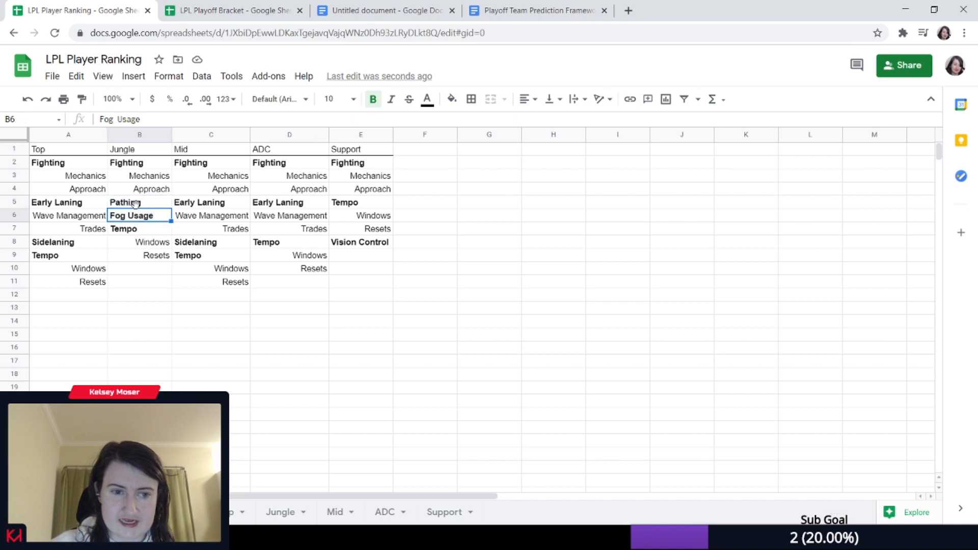
pyautogui.click(144, 206)
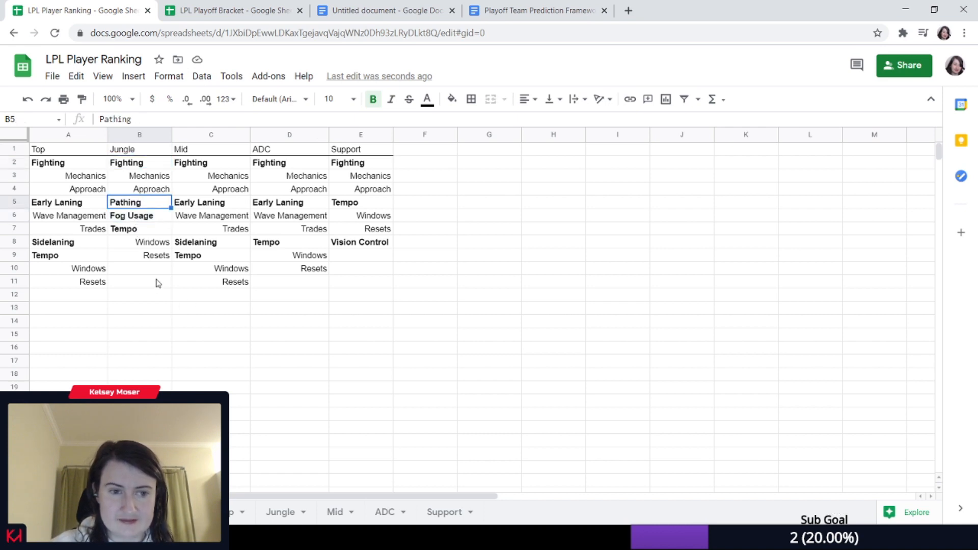
pyautogui.click(136, 231)
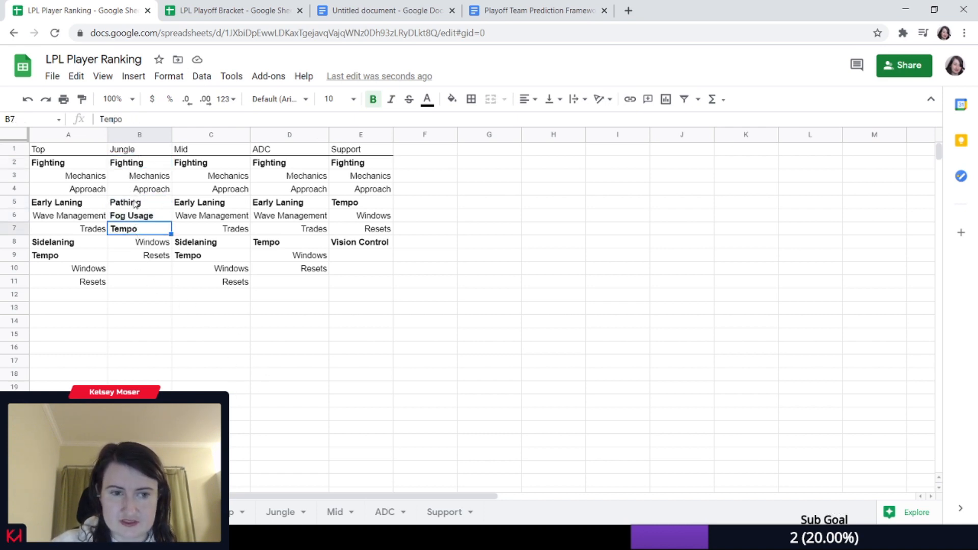
pyautogui.moveTo(138, 166); pyautogui.dragTo(138, 218)
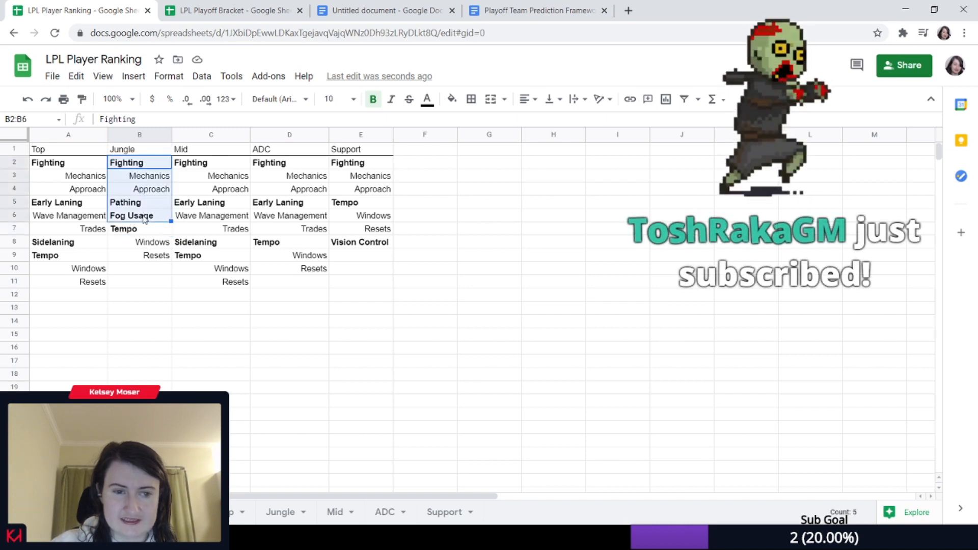
pyautogui.click(134, 233)
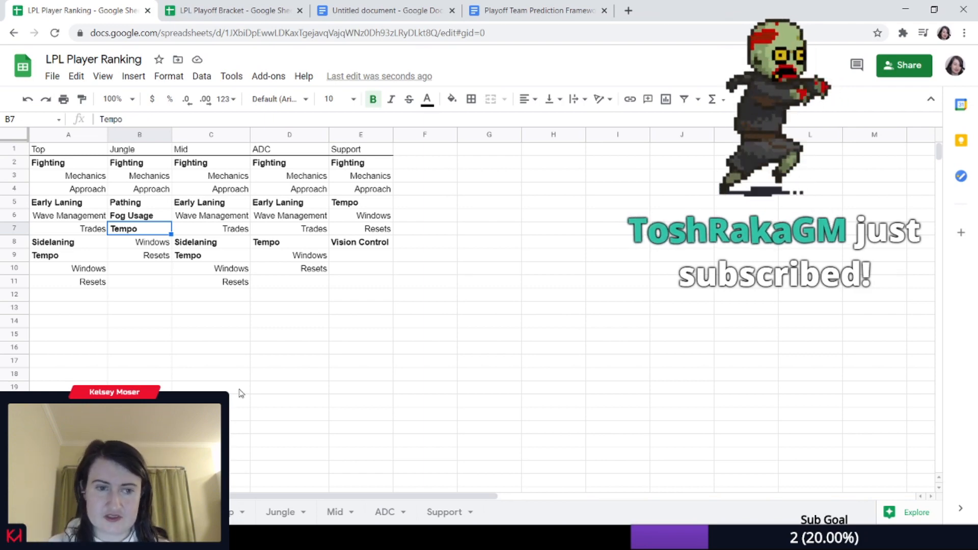
pyautogui.click(143, 203)
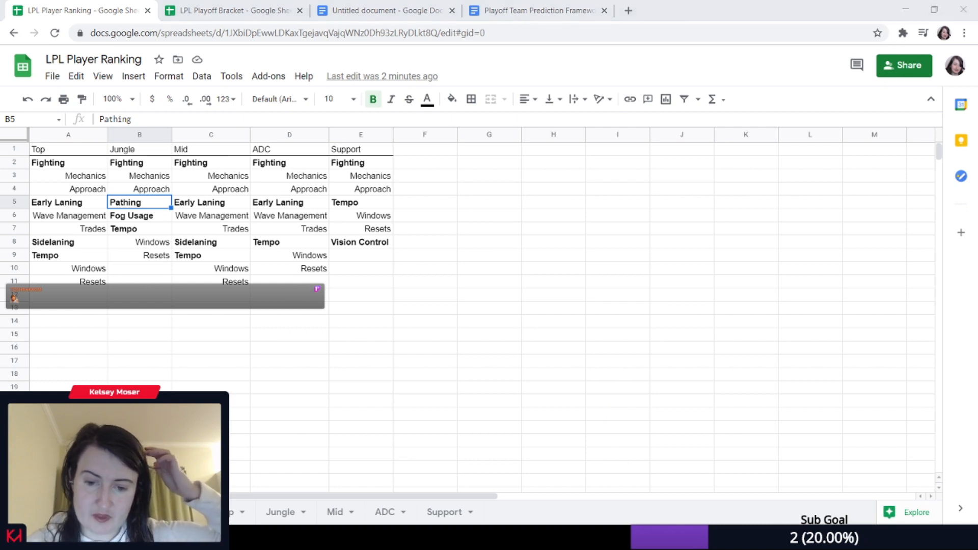
# - Go back to the Jungle ranking and step through SofM, Kanavi, Jiejie, Bo and Beishang
pyautogui.click(263, 374)
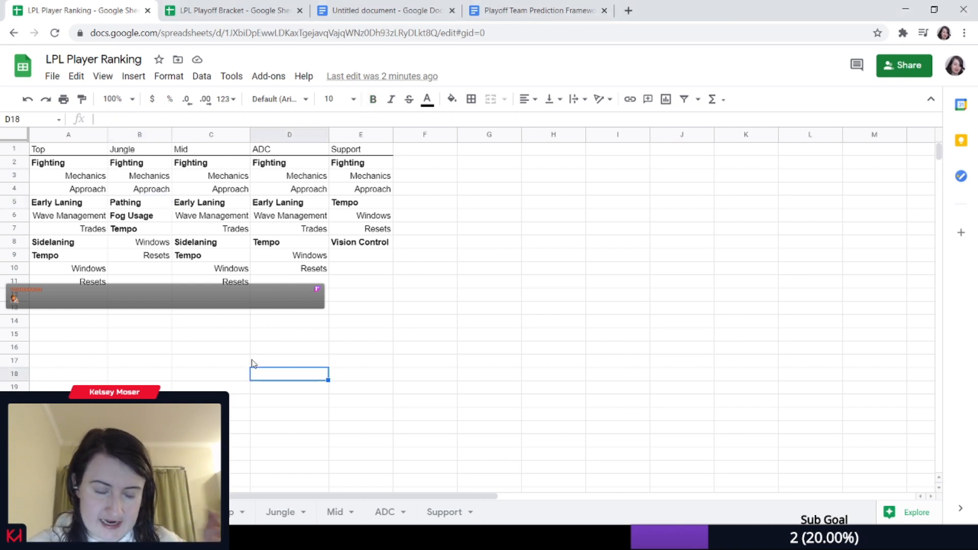
pyautogui.hotkey('ctrl', 'shift', 'pagedown')
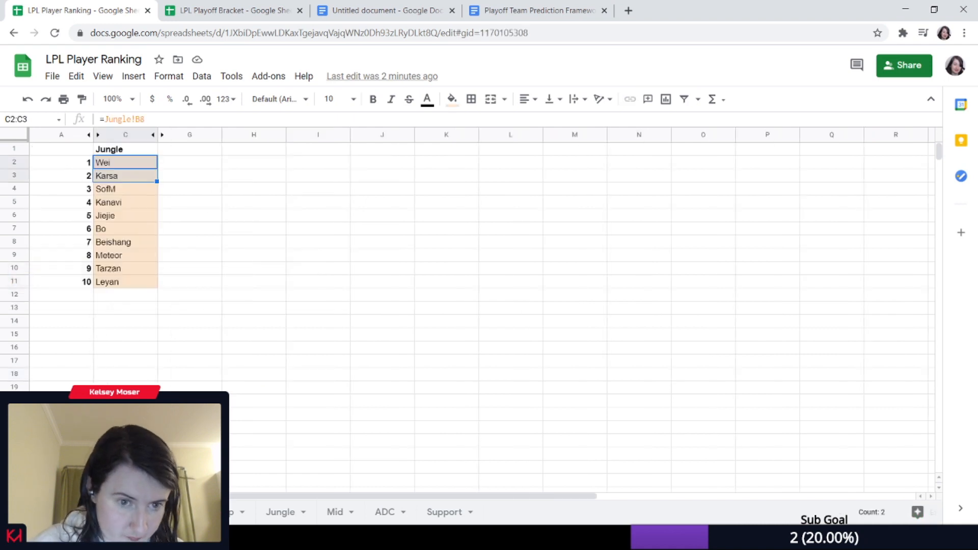
pyautogui.click(136, 191)
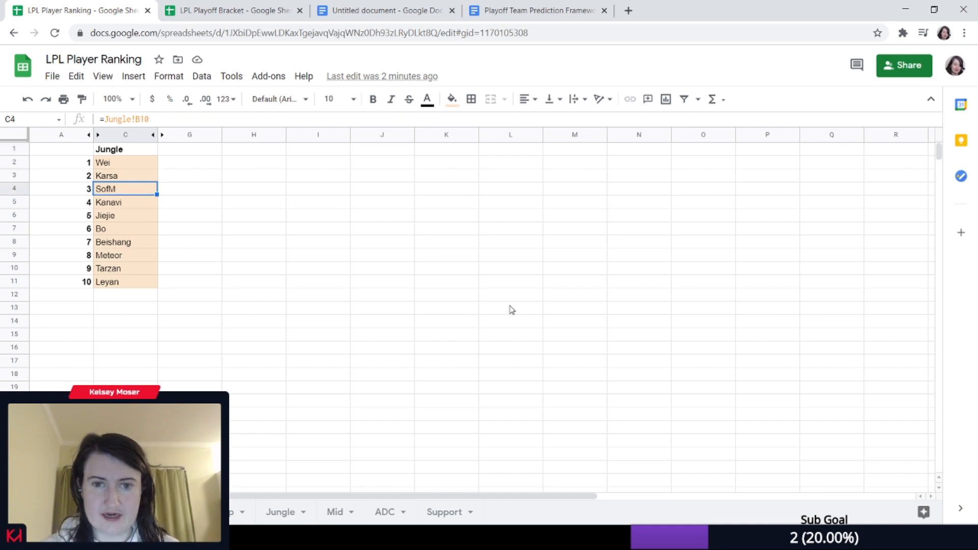
pyautogui.press('Down')
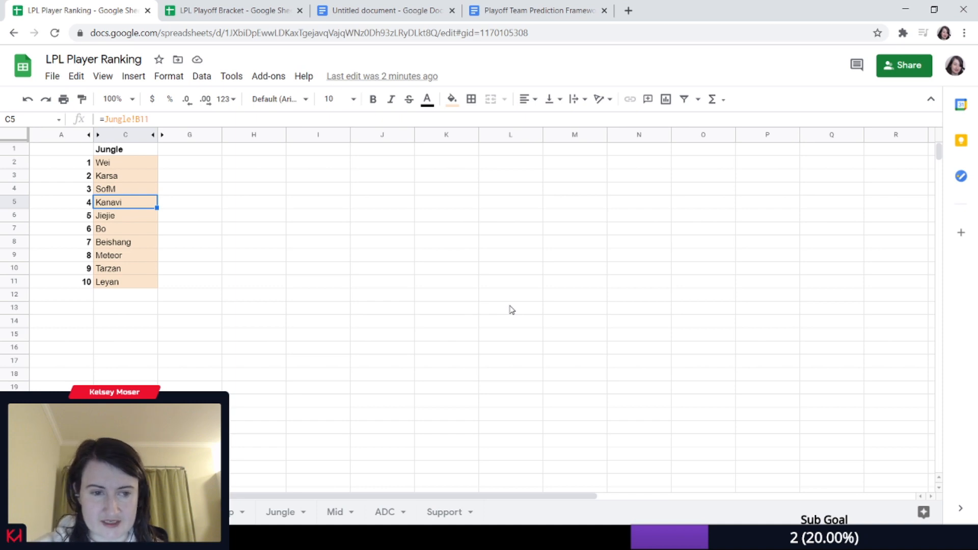
pyautogui.press('Down')
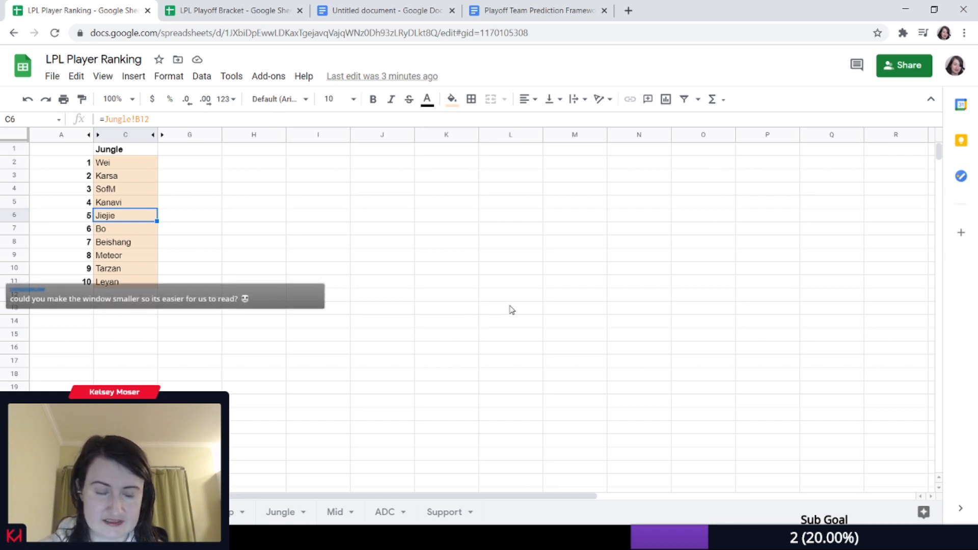
pyautogui.press('Down')
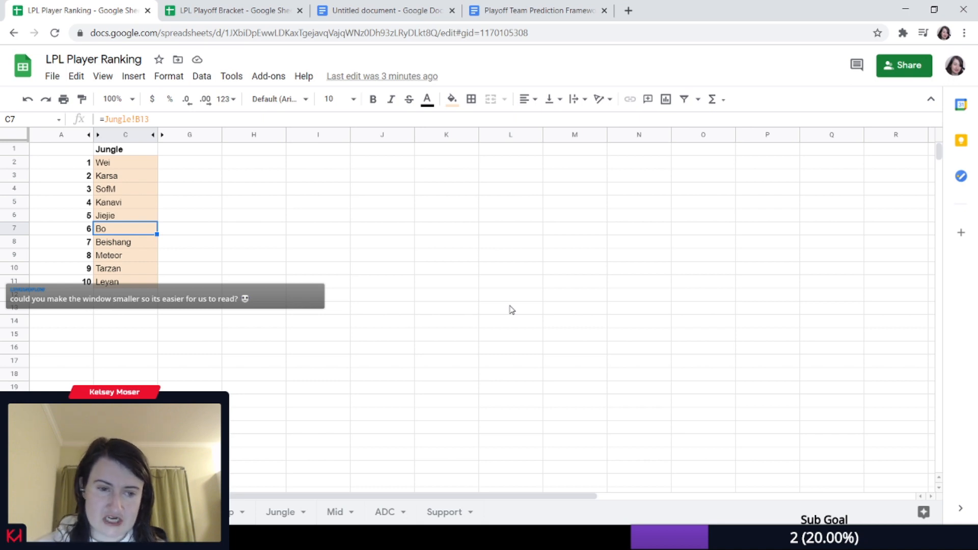
pyautogui.press('Down')
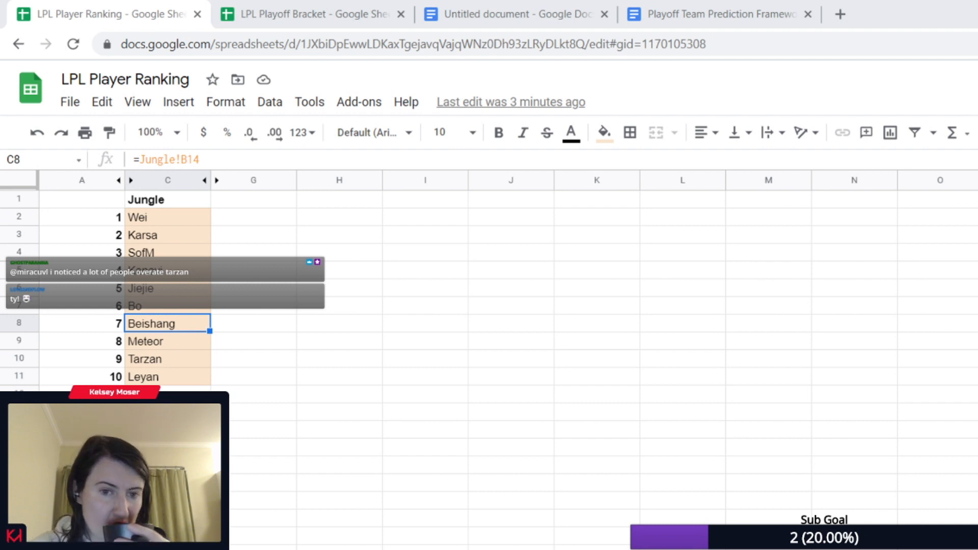
pyautogui.click(82, 430)
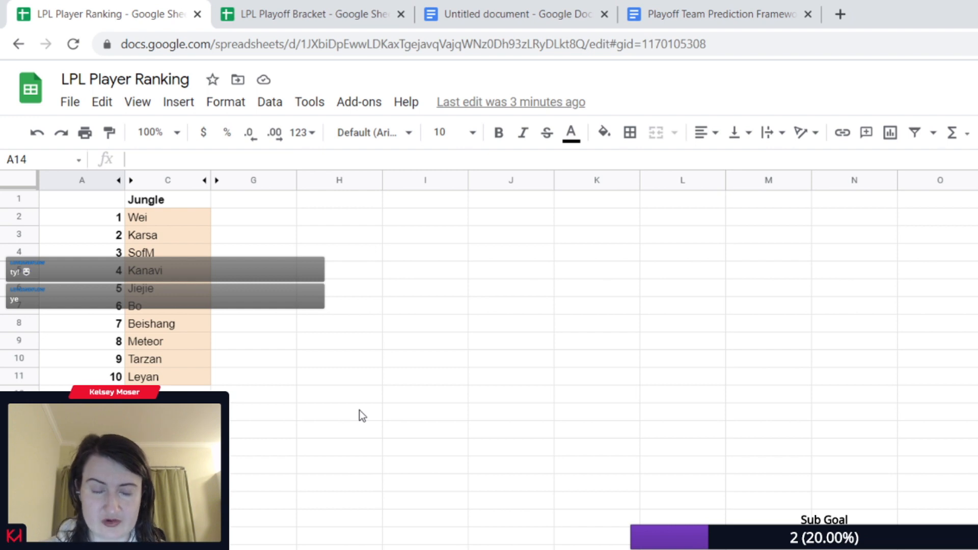
pyautogui.click(155, 325)
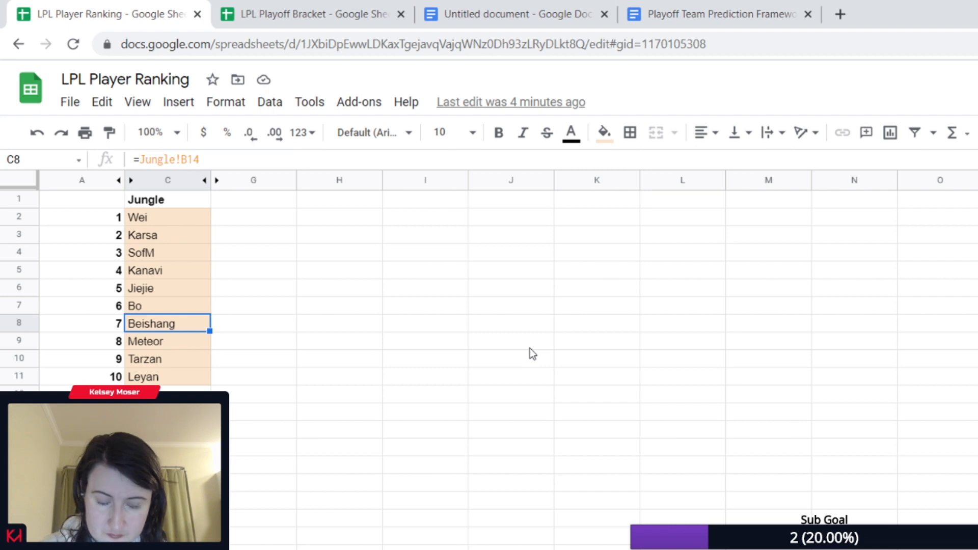
pyautogui.press('Down')
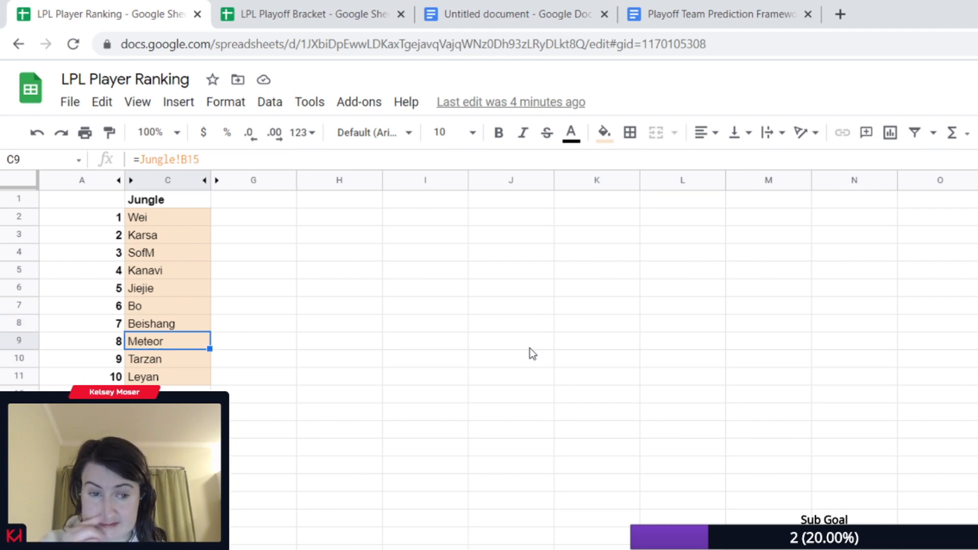
pyautogui.press('Down')
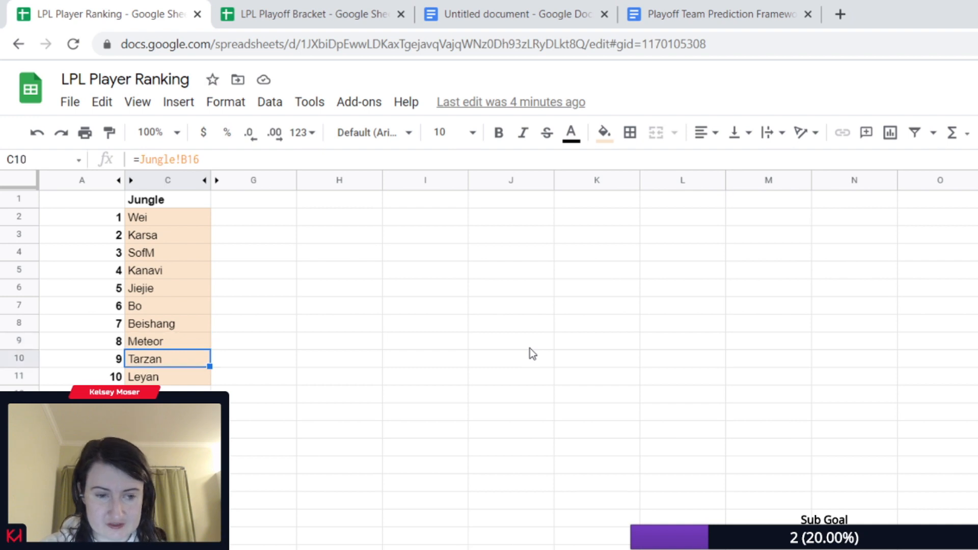
pyautogui.press('Down')
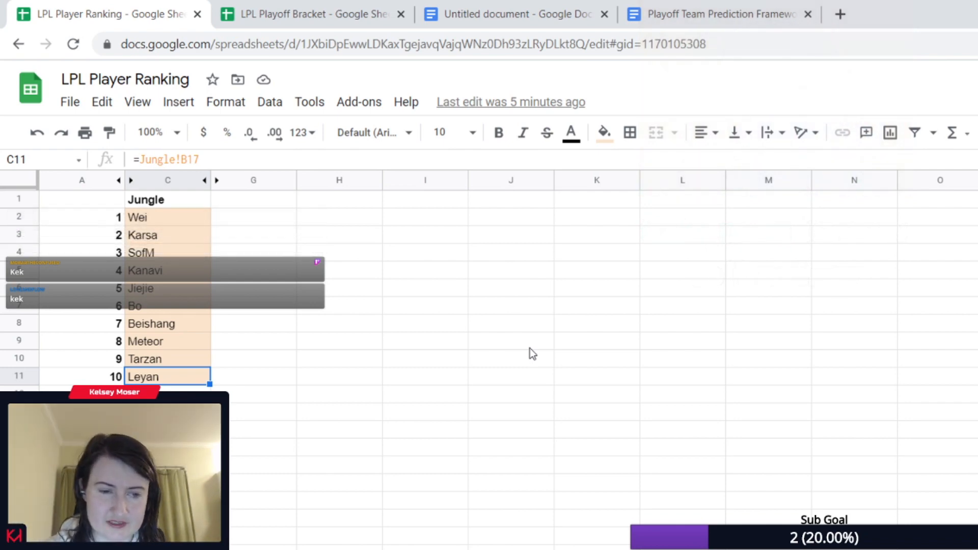
pyautogui.press('Right')
pyautogui.press('Left')
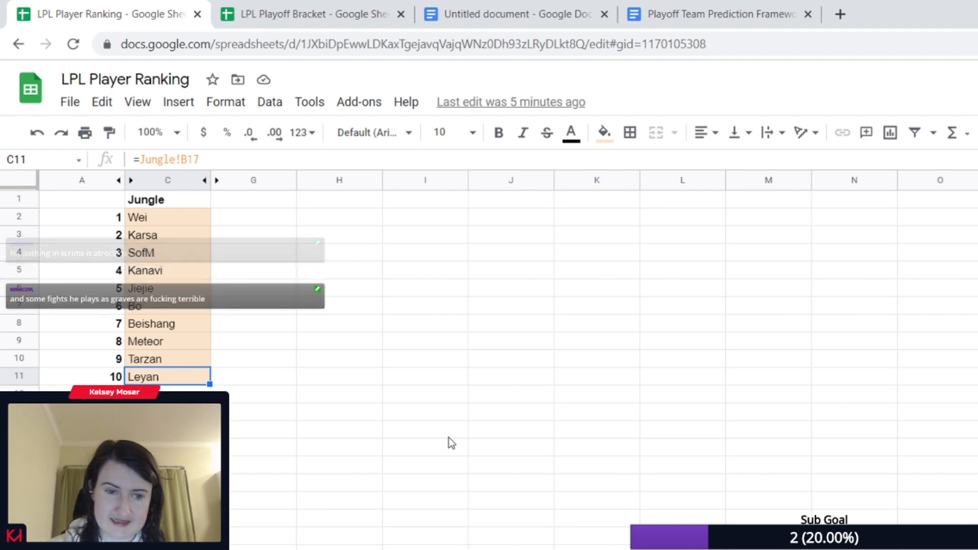
pyautogui.press('Down')
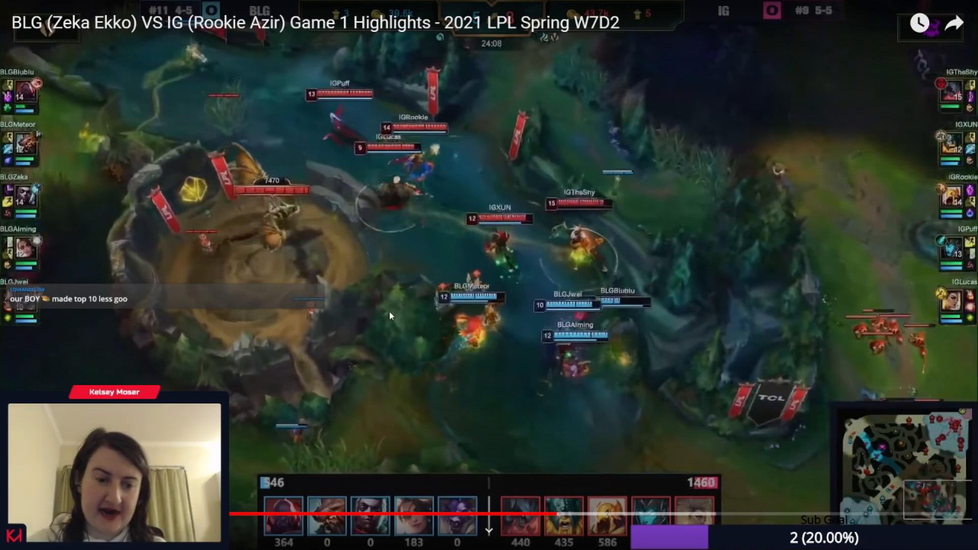
# - Play more of the BLG vs IG highlights, then pause and exit fullscreen
pyautogui.click(388, 271)
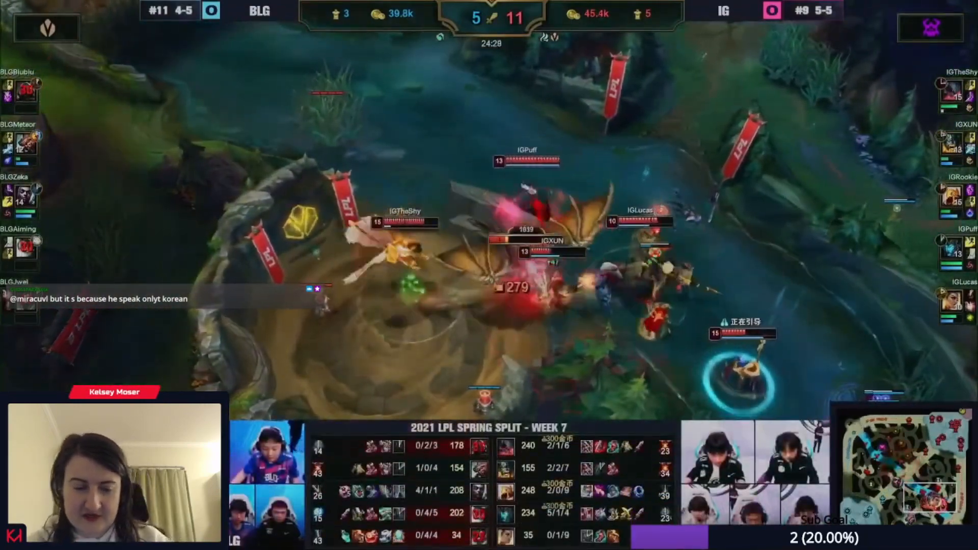
pyautogui.click(428, 237)
pyautogui.press('Escape')
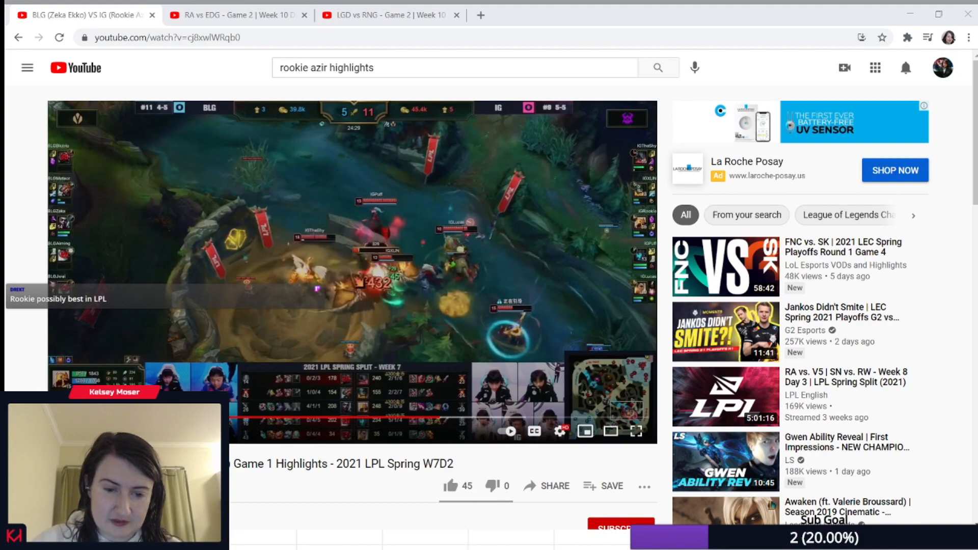
# - Return to the ranking spreadsheet and select ninth-ranked Mid player Angel
pyautogui.hotkey('alt', 'Tab')
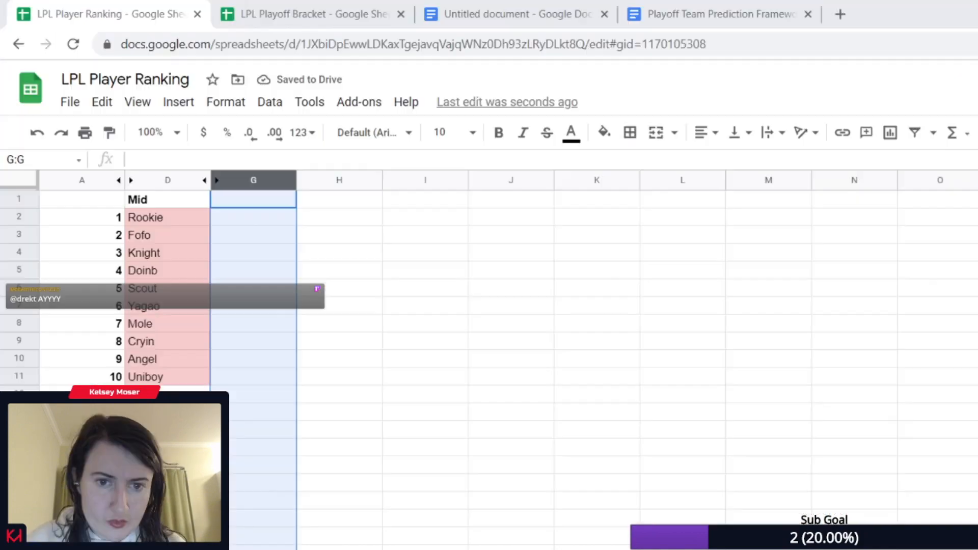
pyautogui.click(82, 447)
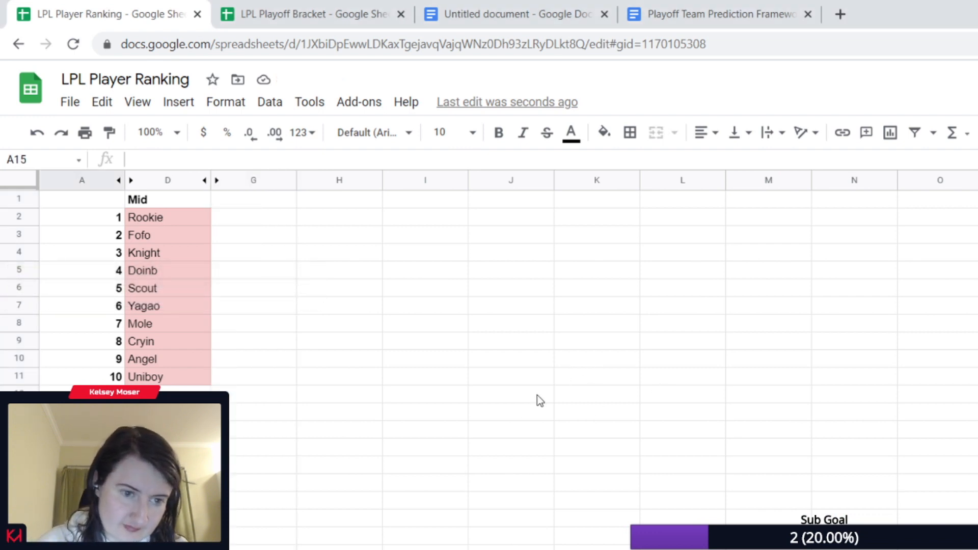
pyautogui.click(184, 360)
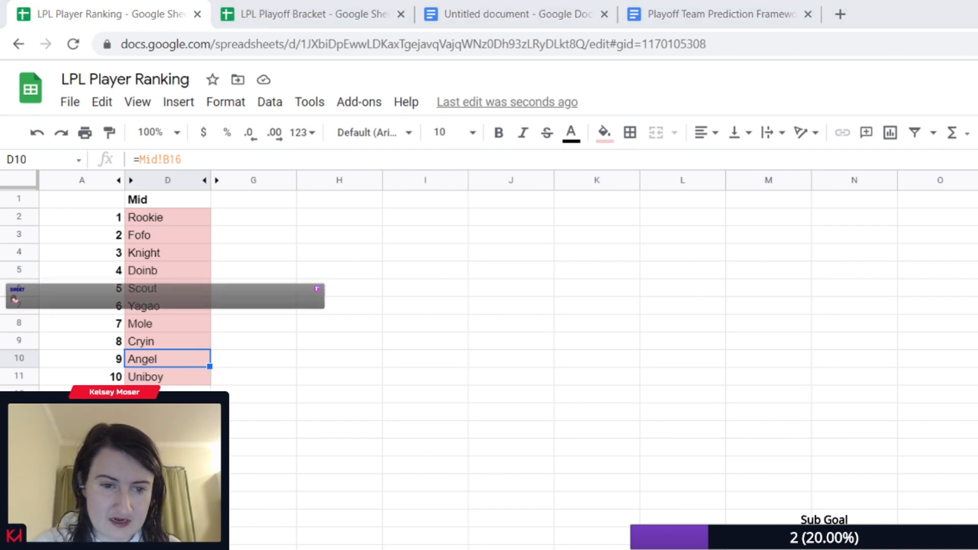
pyautogui.click(84, 472)
pyautogui.click(192, 360)
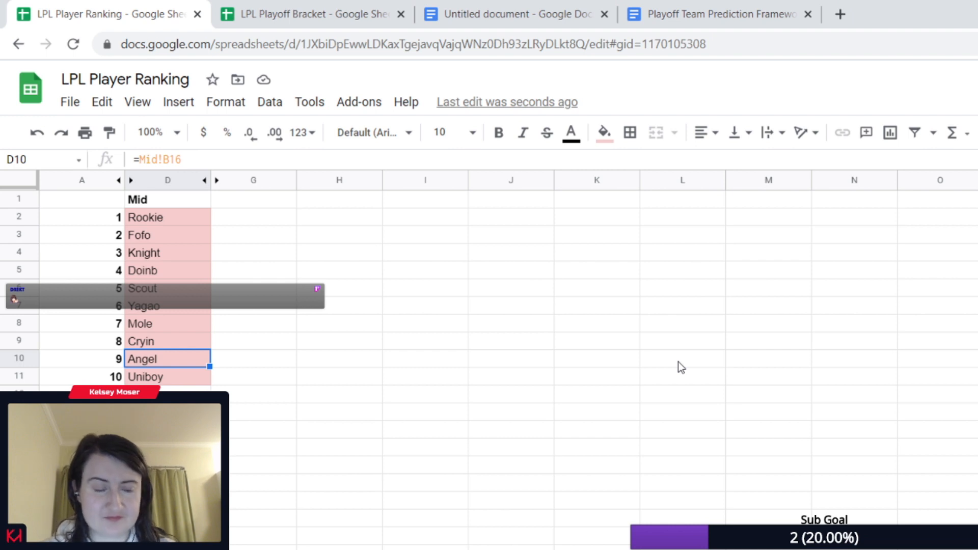
# - Compare the top Mid players Fofo, Knight and Doinb
pyautogui.press('Up')
pyautogui.press('Up')
pyautogui.press('Up')
pyautogui.press('Up')
pyautogui.press('Up')
pyautogui.press('Up')
pyautogui.press('Down')
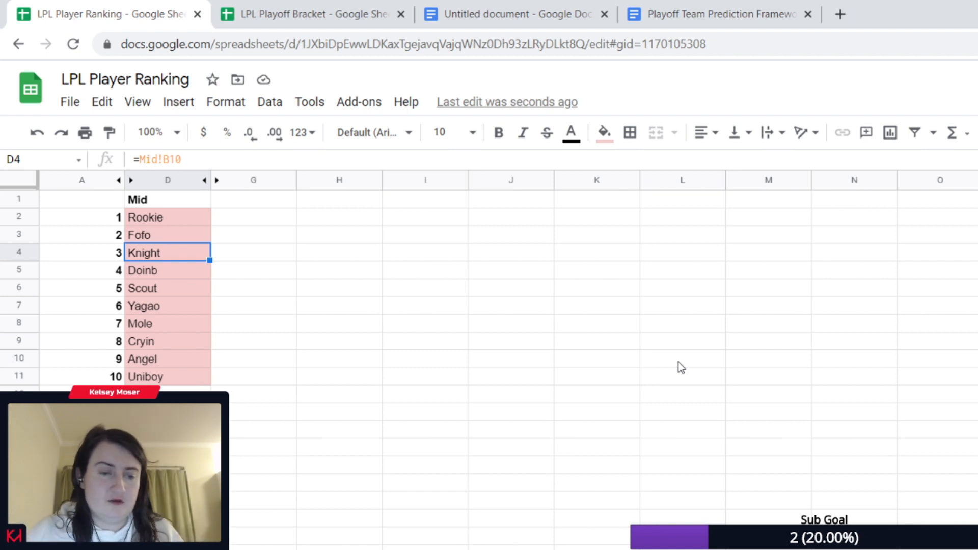
pyautogui.press('Up')
pyautogui.press('Down')
pyautogui.press('Down')
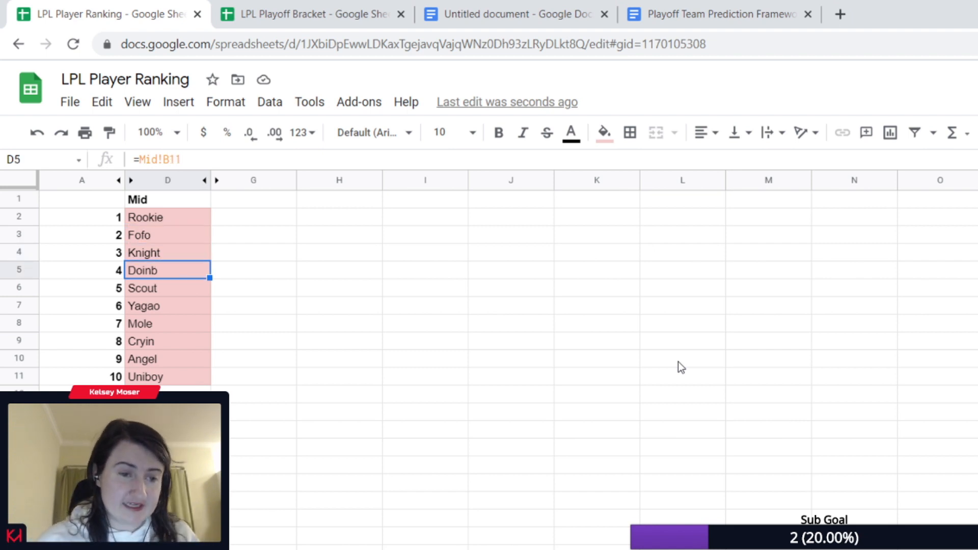
pyautogui.press('Up')
pyautogui.press('Up')
pyautogui.press('Down')
pyautogui.press('Down')
pyautogui.press('Up')
pyautogui.press('Up')
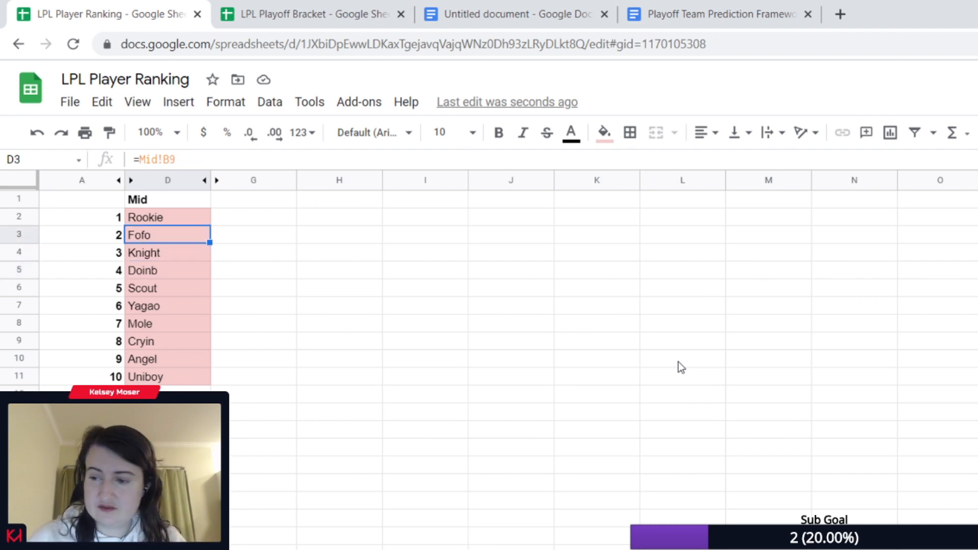
pyautogui.press('Down')
pyautogui.press('Down')
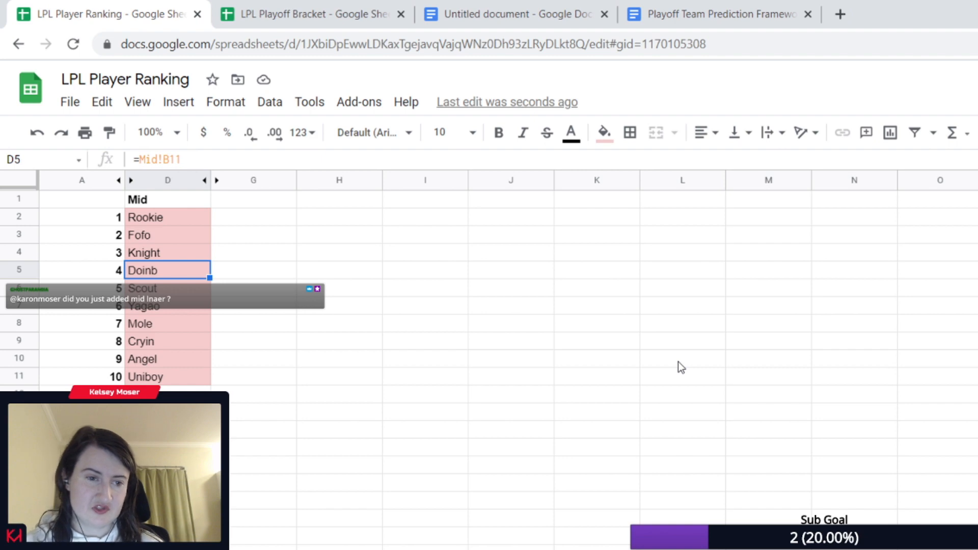
# - Review Scout, Yagao and Mole, ranked fifth to seventh in Mid
pyautogui.press('Down')
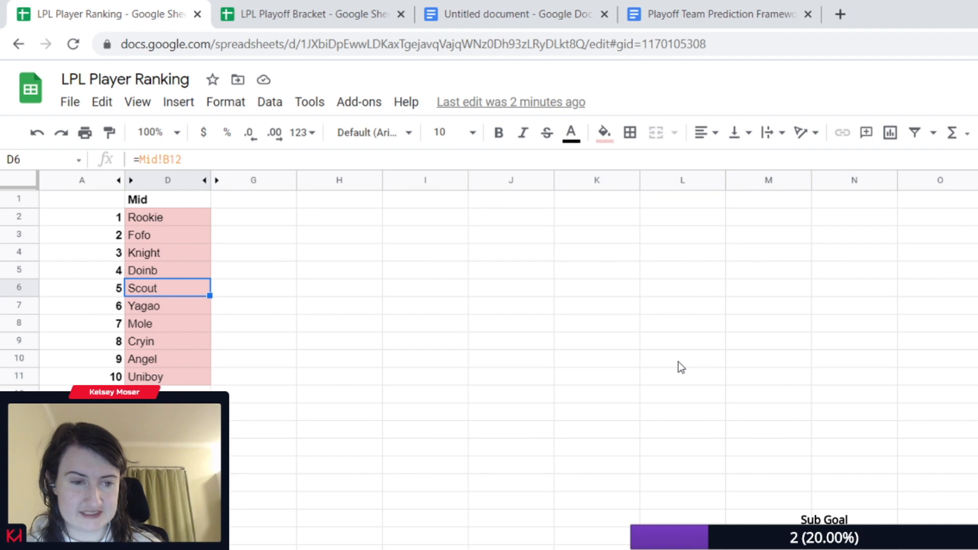
pyautogui.press('Down')
pyautogui.press('Up')
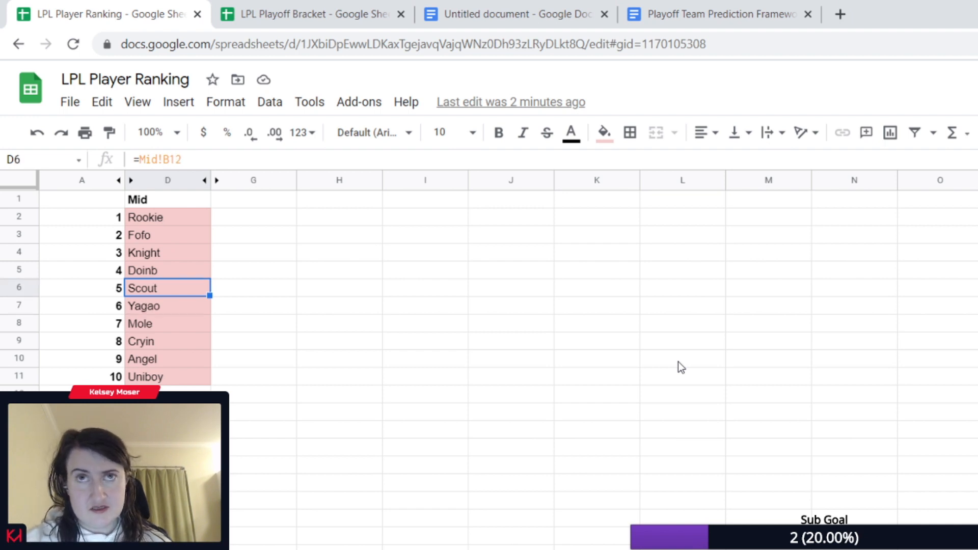
pyautogui.press('Down')
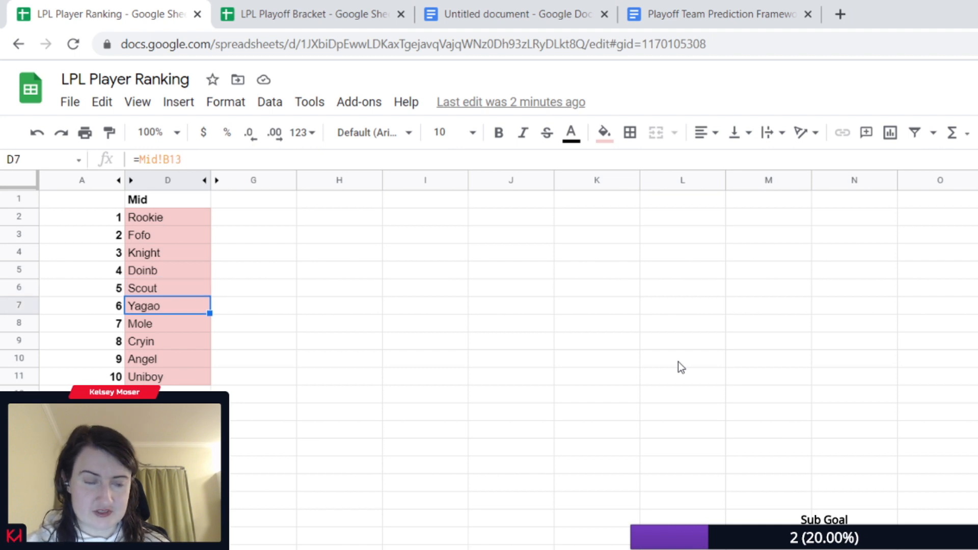
pyautogui.press('Up')
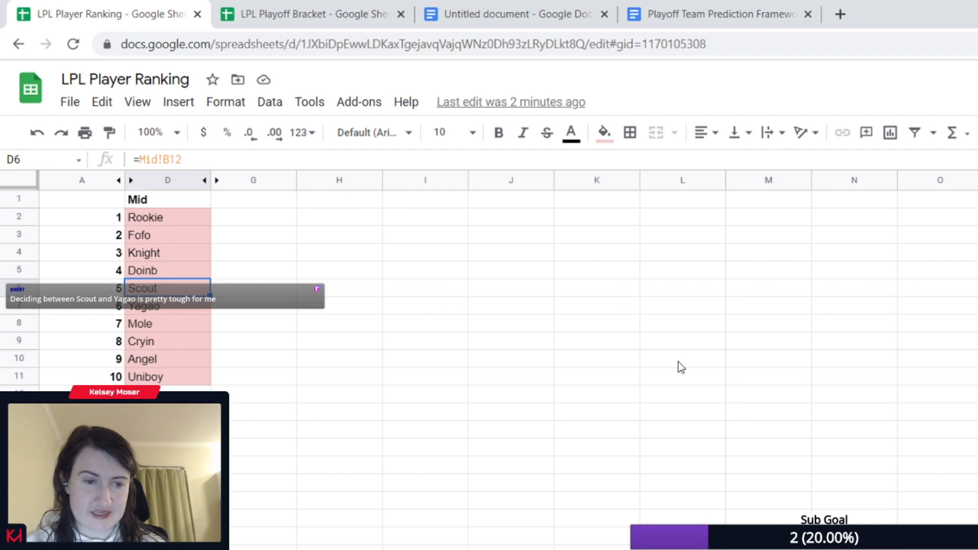
pyautogui.press('Down')
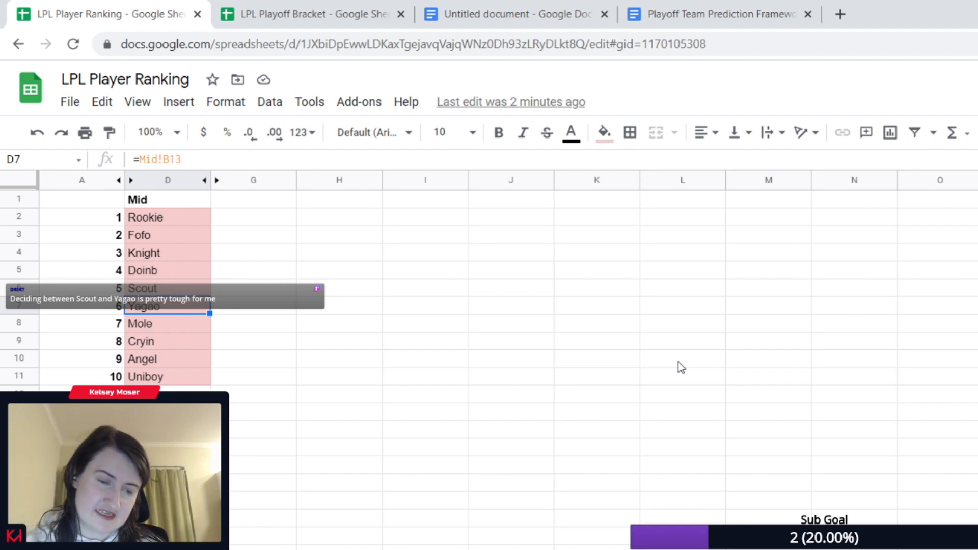
pyautogui.press('Down')
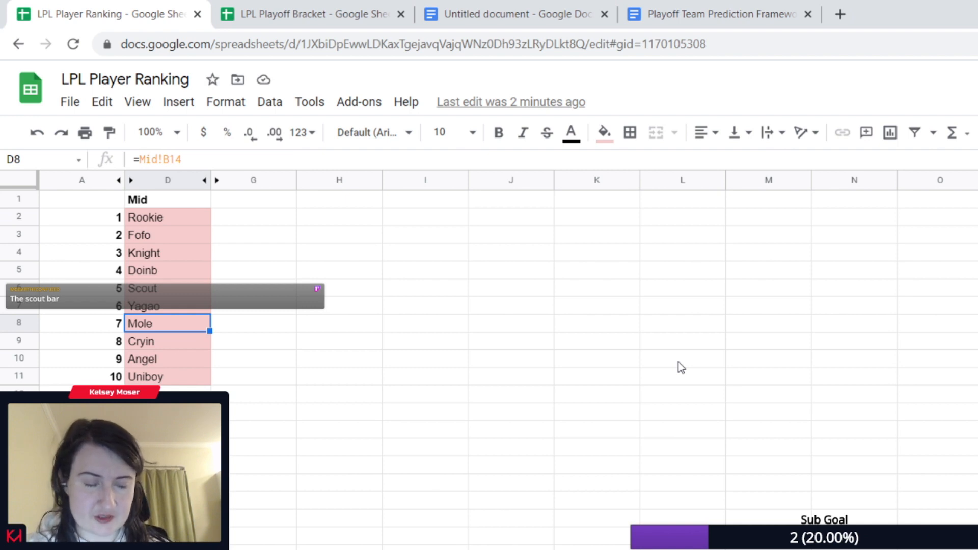
# - Review Cryin, Angel and Uniboy, ranked eighth to tenth in Mid
pyautogui.press('Down')
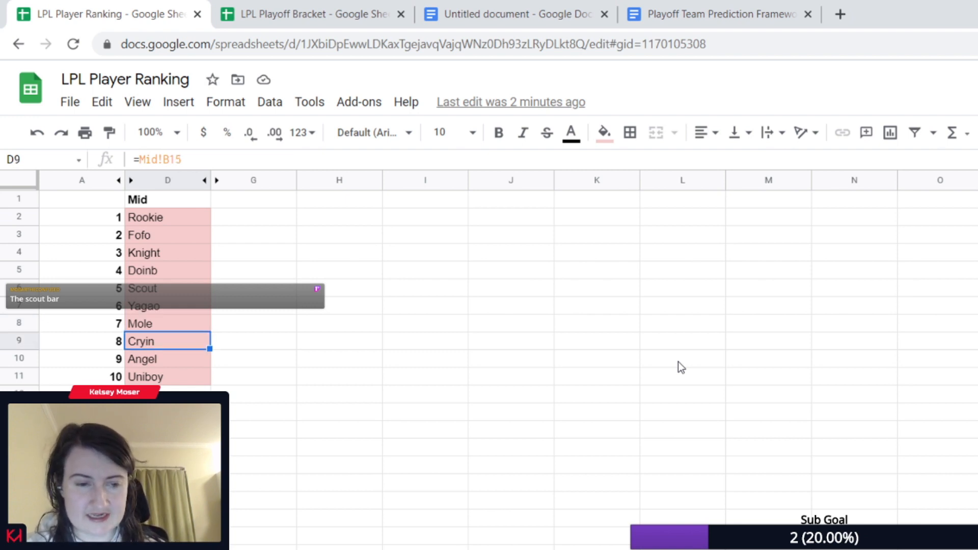
pyautogui.press('Up')
pyautogui.press('Up')
pyautogui.press('Up')
pyautogui.press('Up')
pyautogui.press('Up')
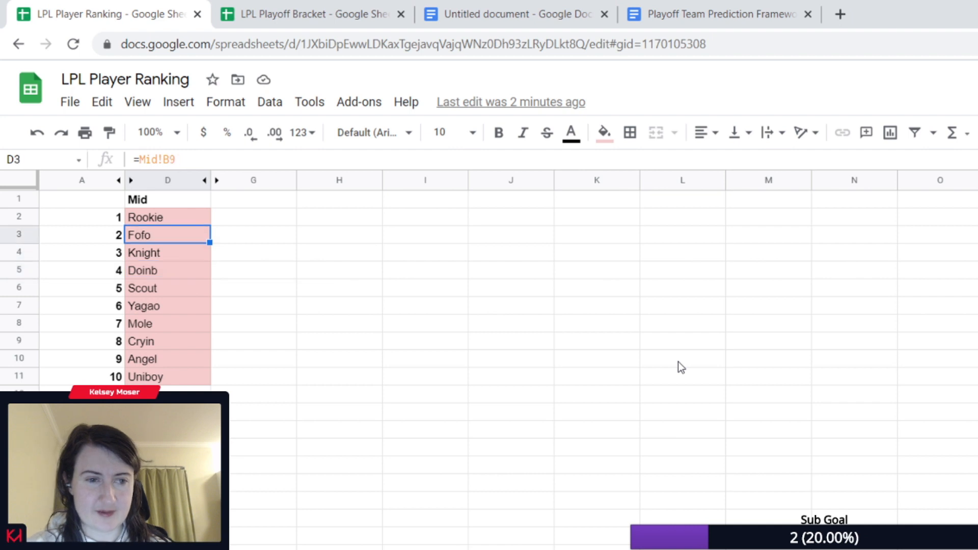
pyautogui.press('Down')
pyautogui.press('Down')
pyautogui.press('Down')
pyautogui.press('Down')
pyautogui.press('Down')
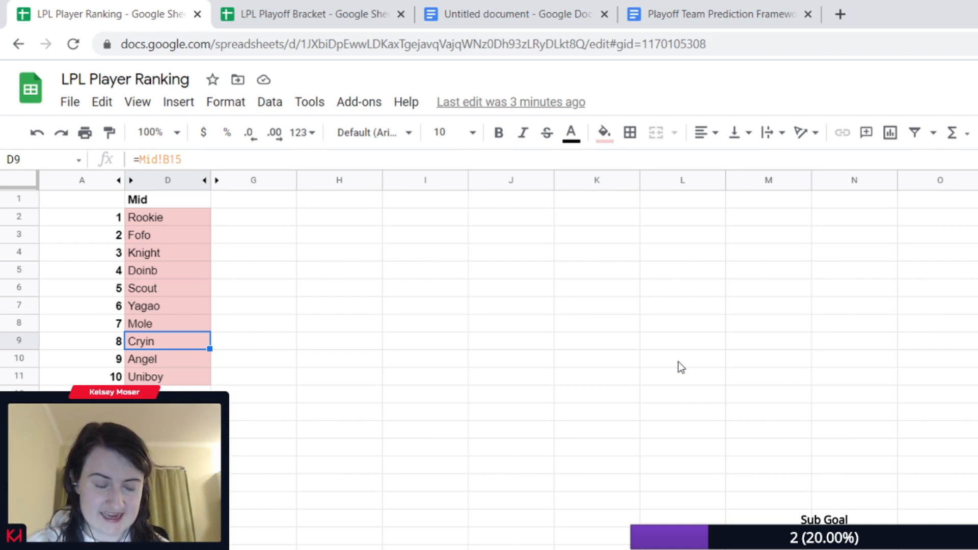
pyautogui.press('Down')
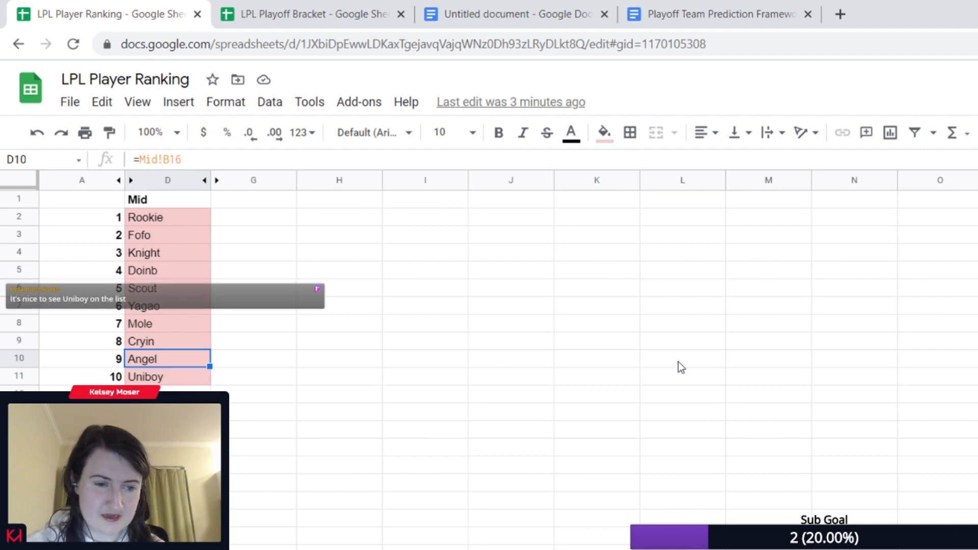
pyautogui.press('Down')
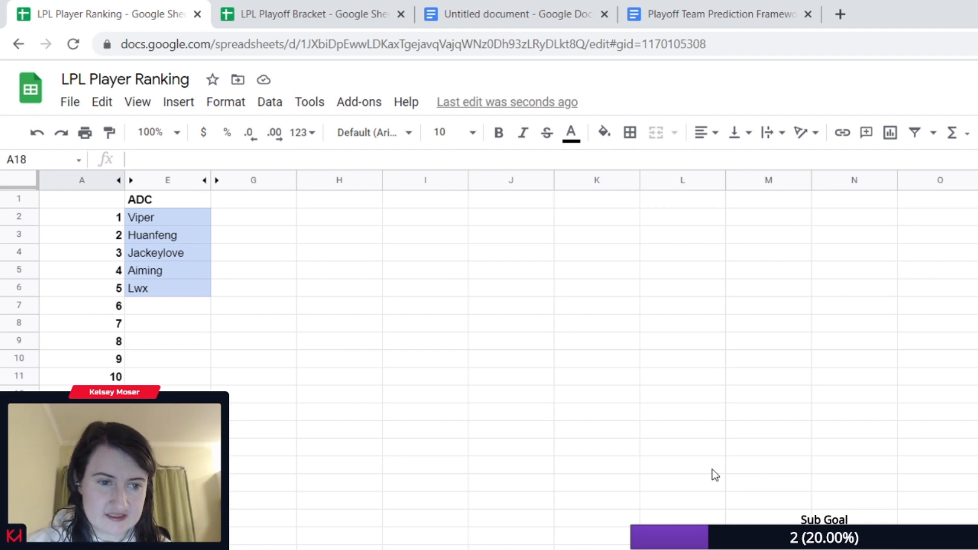
# - Highlight the ADC players ranked second to fifth, then show the role criteria sheet
pyautogui.moveTo(174, 256); pyautogui.dragTo(175, 306)
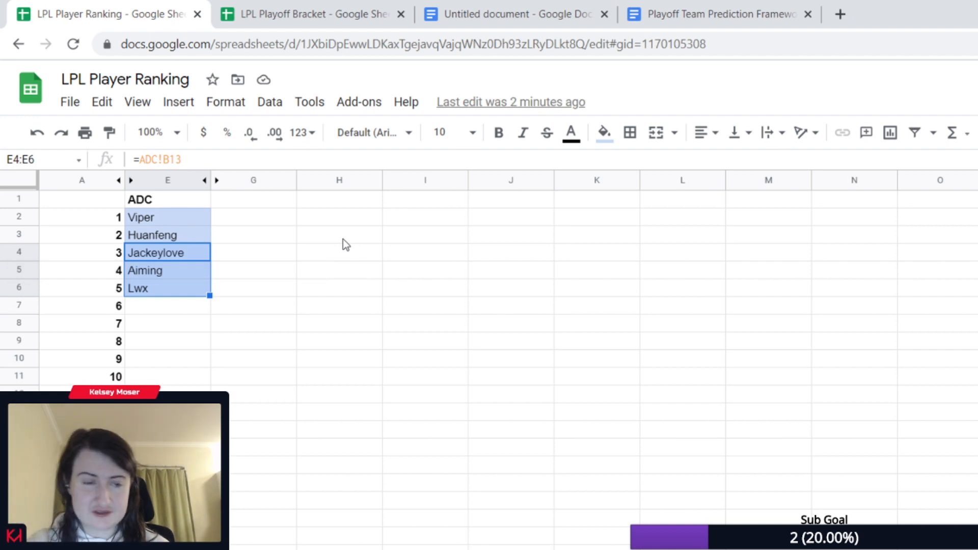
pyautogui.hotkey('shift', 'Return')
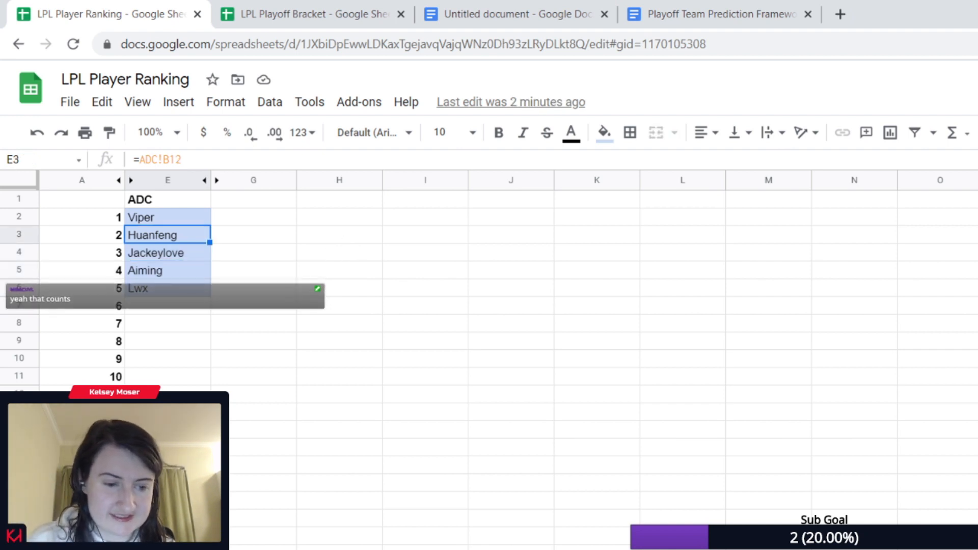
pyautogui.hotkey('ctrl', 'shift', 'pageup')
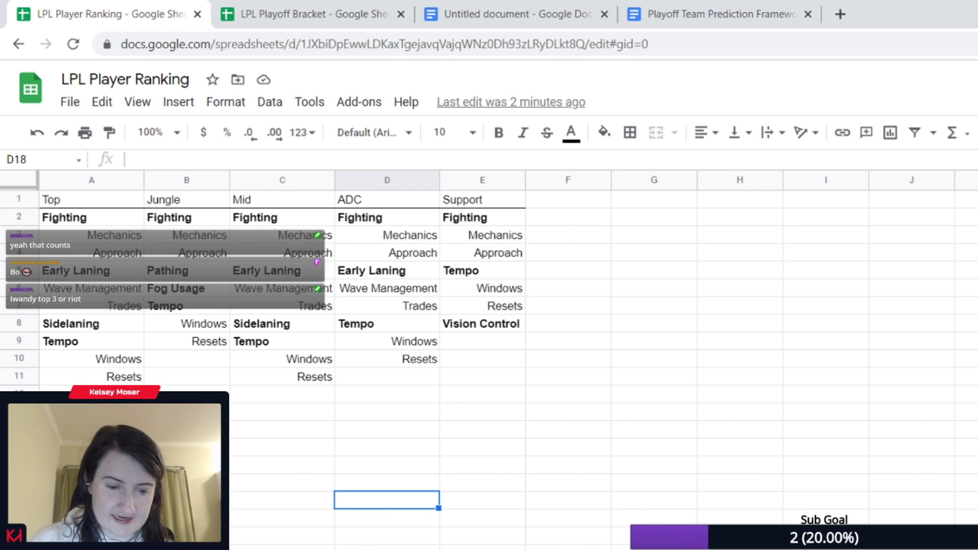
# - Go back to the summary sheet with the ranked ADC list, Viper to Lwx
pyautogui.hotkey('ctrl', 'shift', 'pagedown')
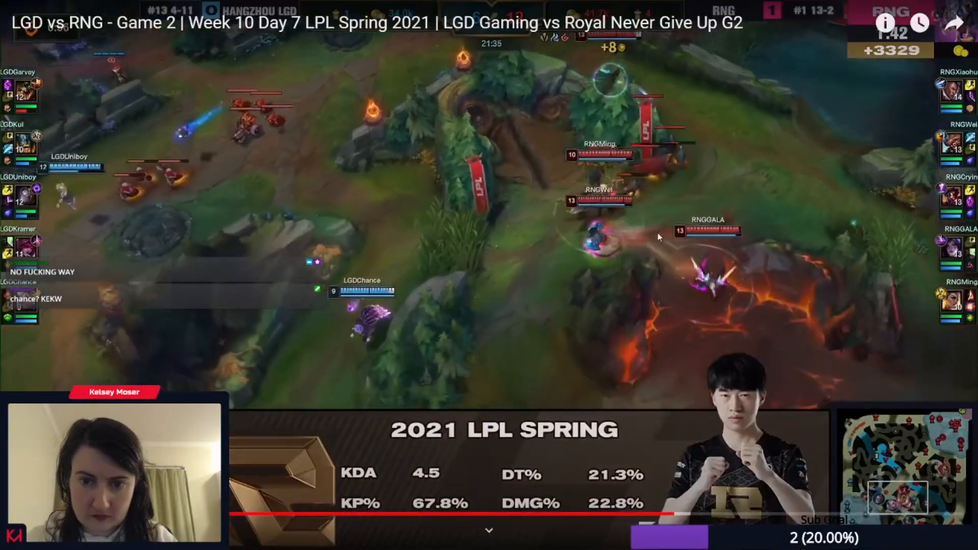
# - Leave fullscreen on the LGD vs RNG Game 2 replay
pyautogui.press('Escape')
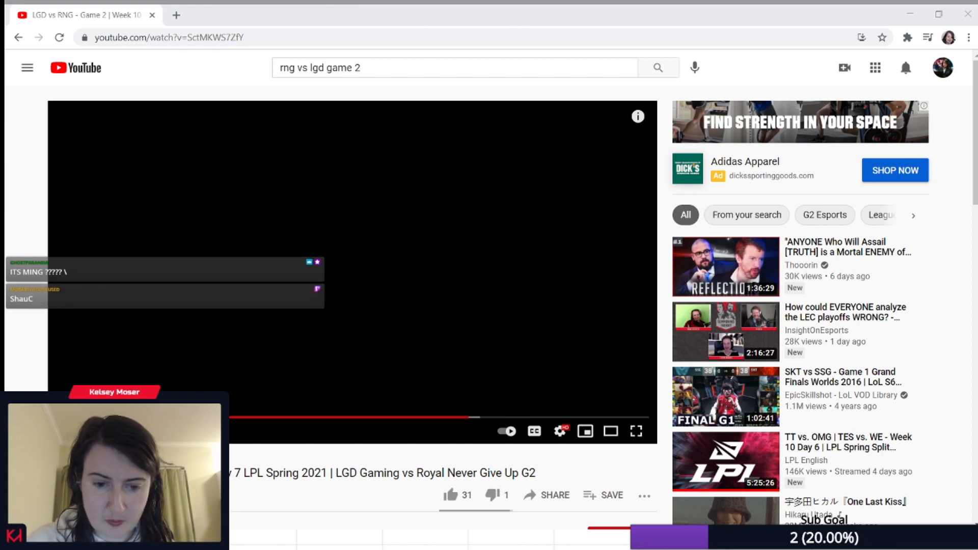
pyautogui.hotkey('alt', 'Tab')
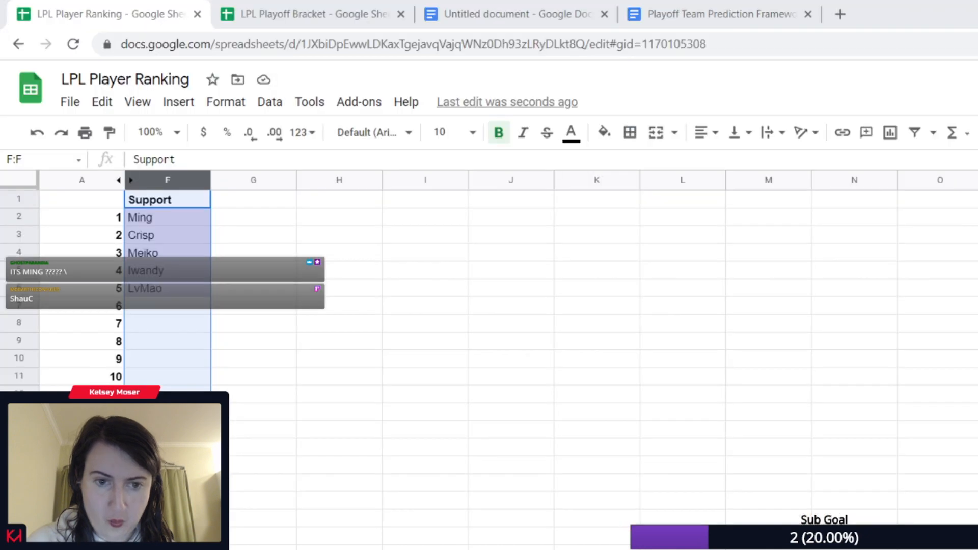
pyautogui.click(278, 456)
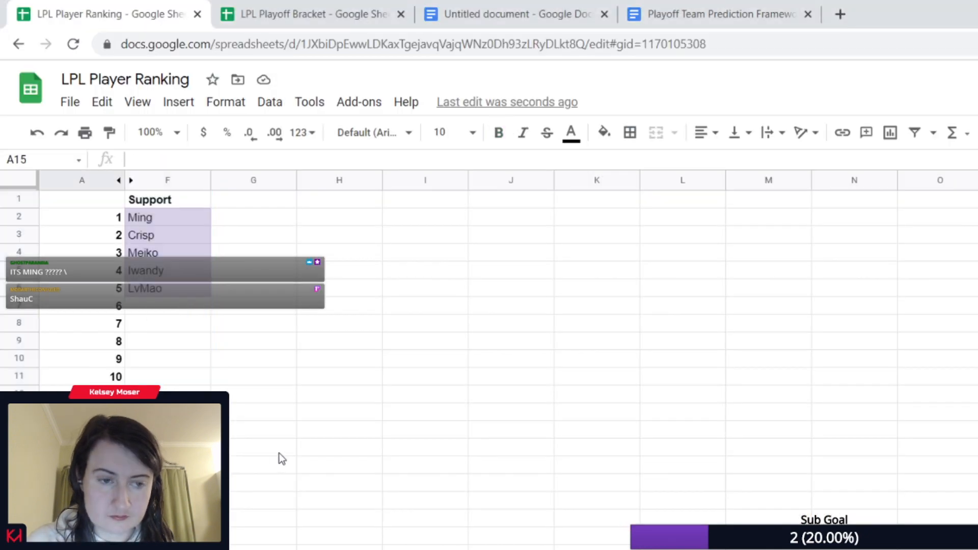
pyautogui.click(288, 394)
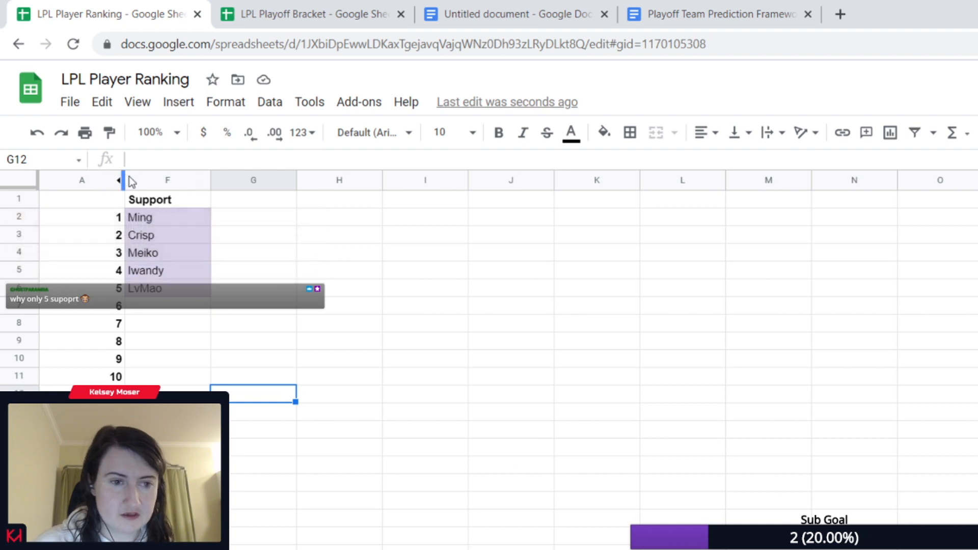
# - Unhide the Top, Jungle, Mid and ADC columns beside Support
pyautogui.moveTo(124, 179); pyautogui.dragTo(124, 181)
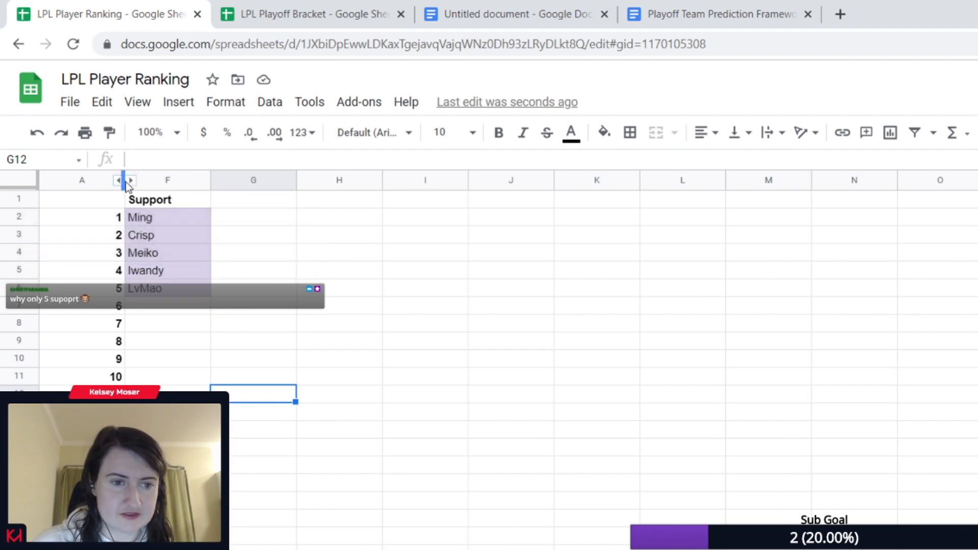
pyautogui.click(127, 181)
pyautogui.click(880, 331)
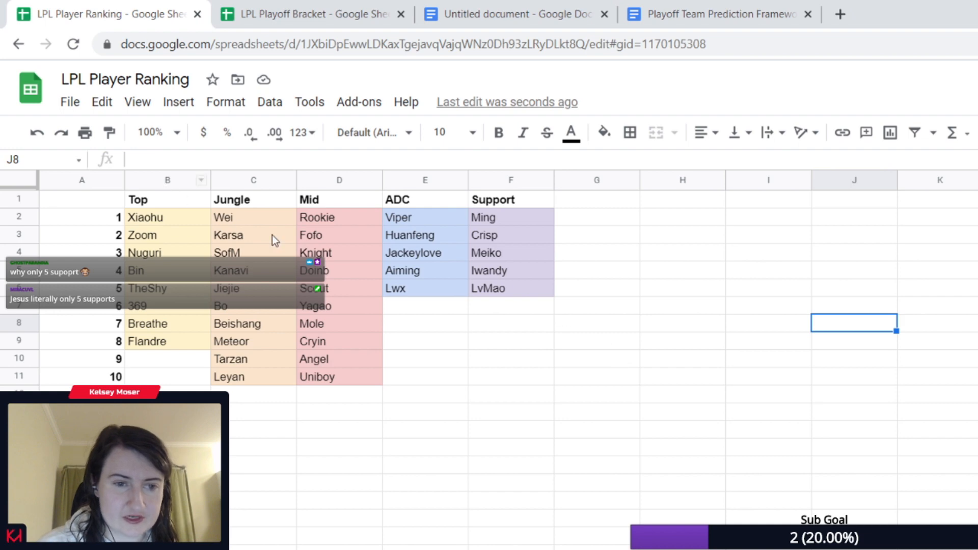
# - Check the formulas behind Wei, Karsa in the Jungle column and Ming in Support
pyautogui.moveTo(230, 218); pyautogui.dragTo(258, 375)
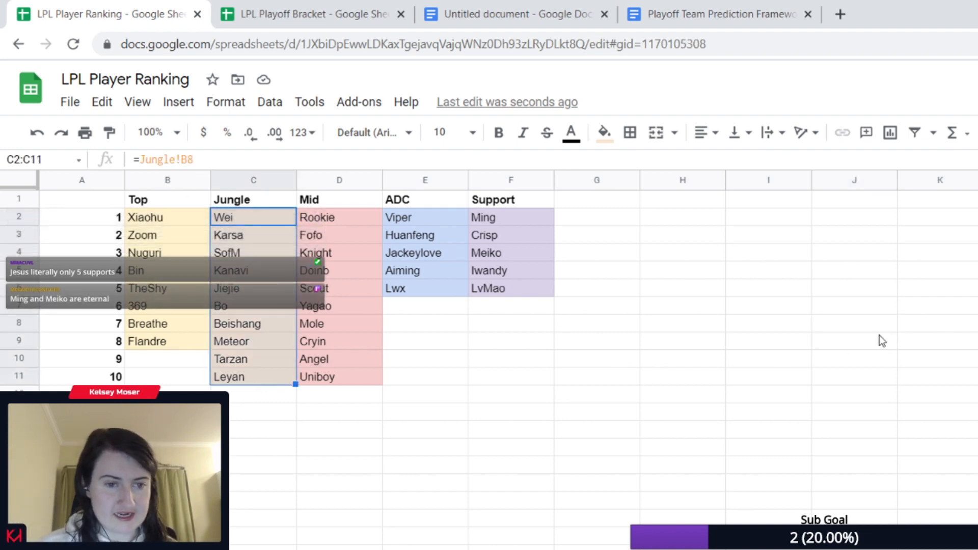
pyautogui.click(248, 243)
pyautogui.click(226, 220)
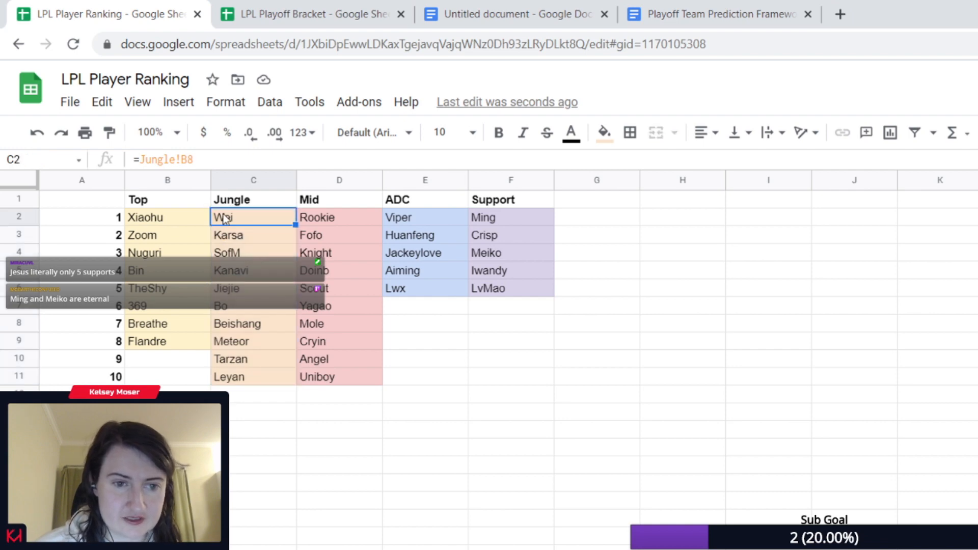
pyautogui.click(256, 242)
pyautogui.click(239, 219)
pyautogui.click(534, 216)
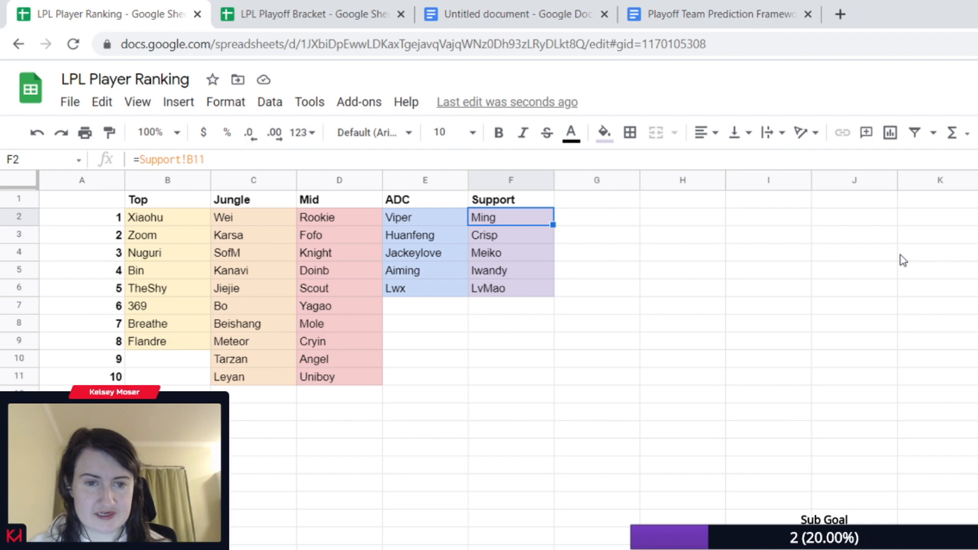
pyautogui.click(244, 221)
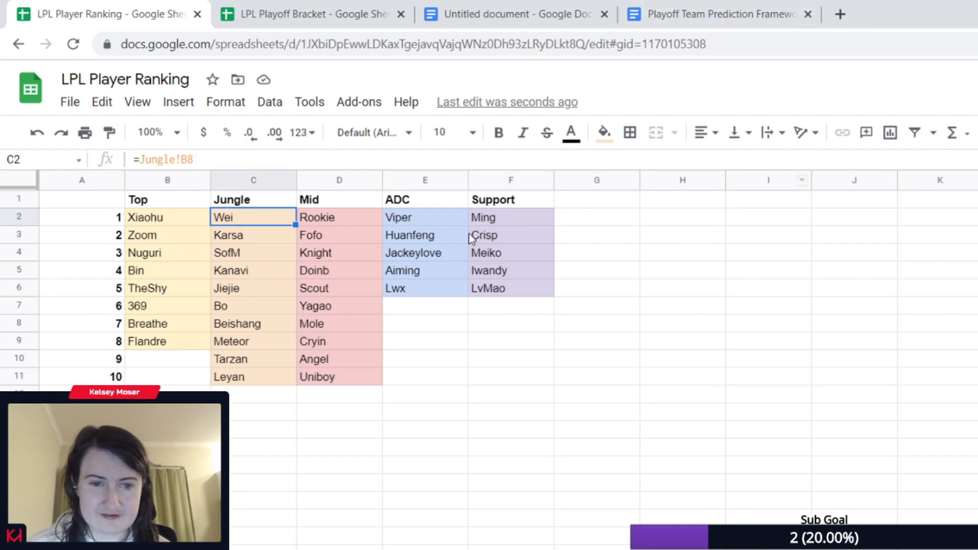
pyautogui.click(504, 222)
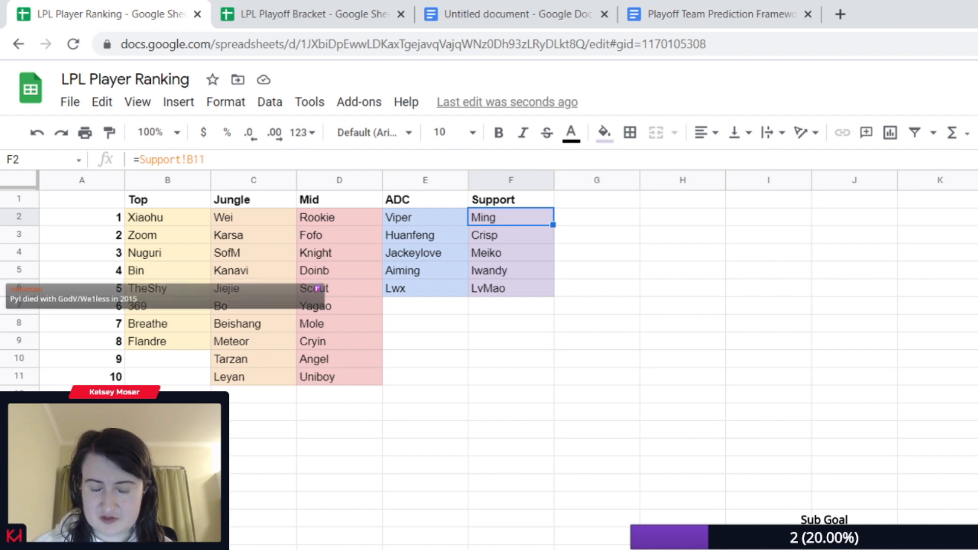
pyautogui.click(519, 306)
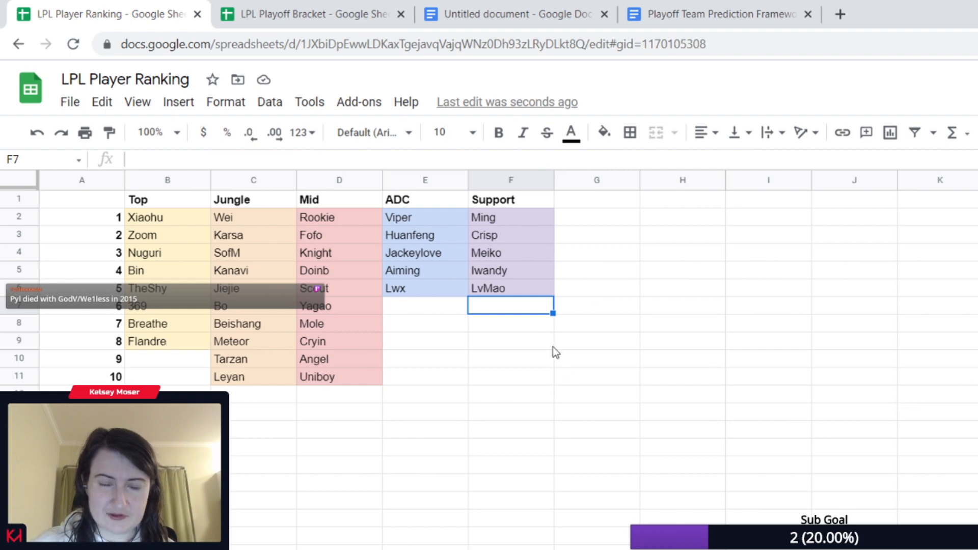
pyautogui.moveTo(503, 314); pyautogui.dragTo(518, 383)
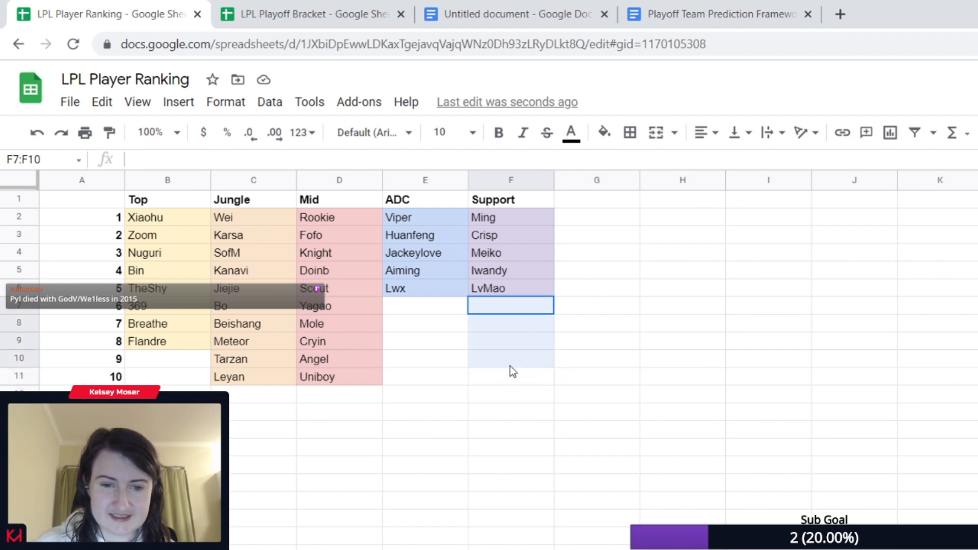
pyautogui.click(827, 400)
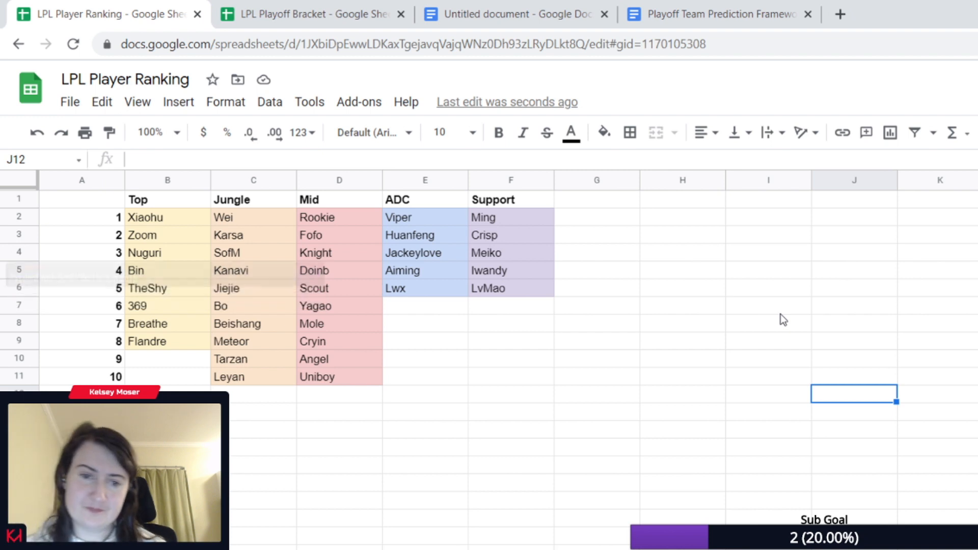
pyautogui.press('Left')
pyautogui.press('Left')
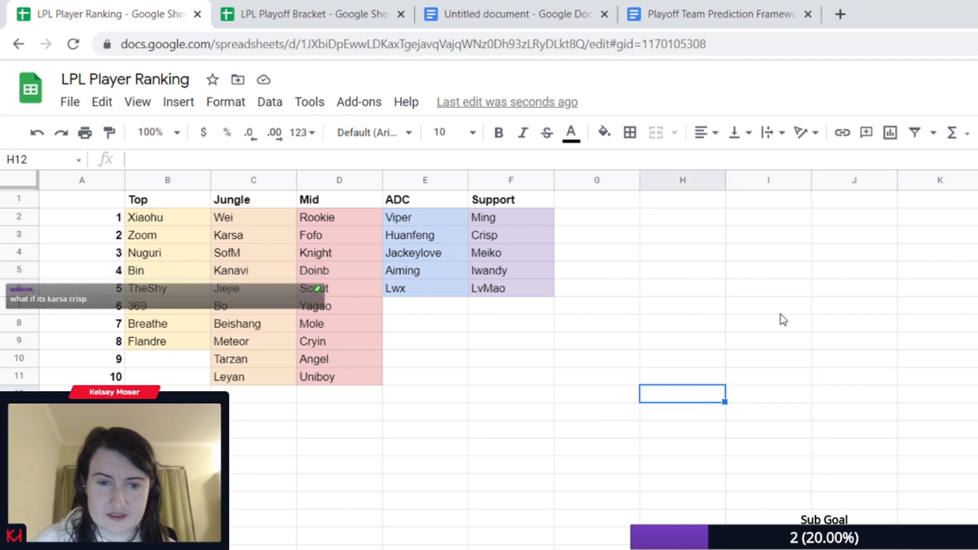
pyautogui.press('Left')
pyautogui.press('Left')
pyautogui.press('Up')
pyautogui.press('Up')
pyautogui.press('Up')
pyautogui.press('Up')
pyautogui.press('Up')
pyautogui.press('Up')
pyautogui.press('Up')
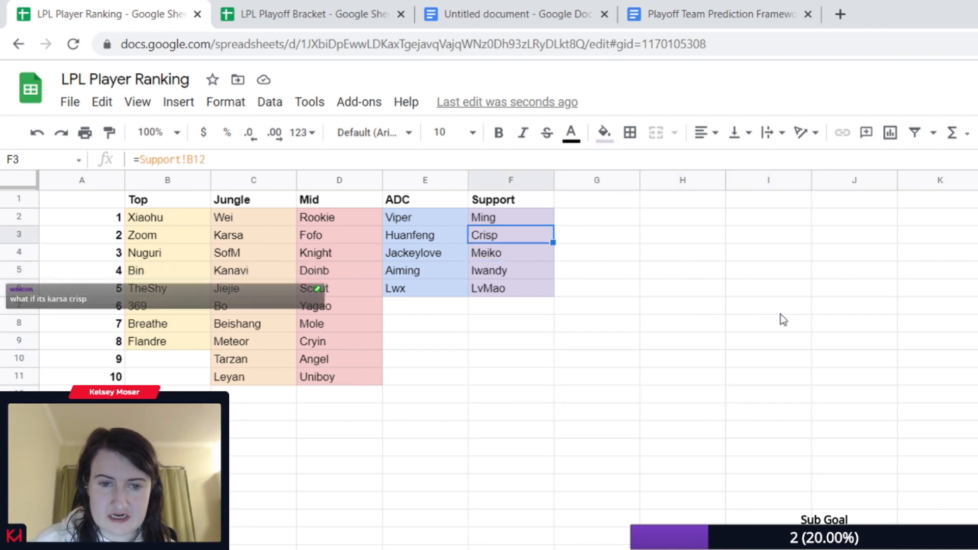
pyautogui.press('Down')
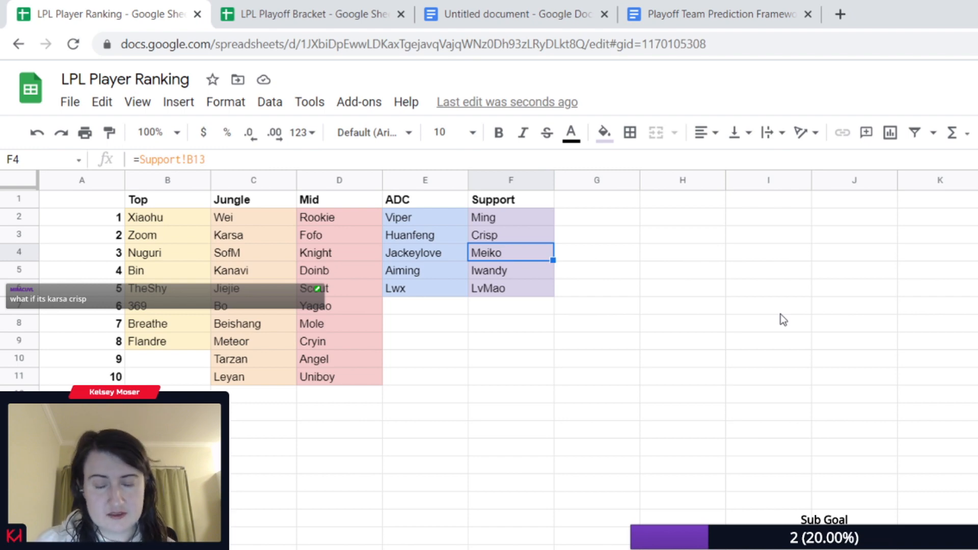
pyautogui.press('Up')
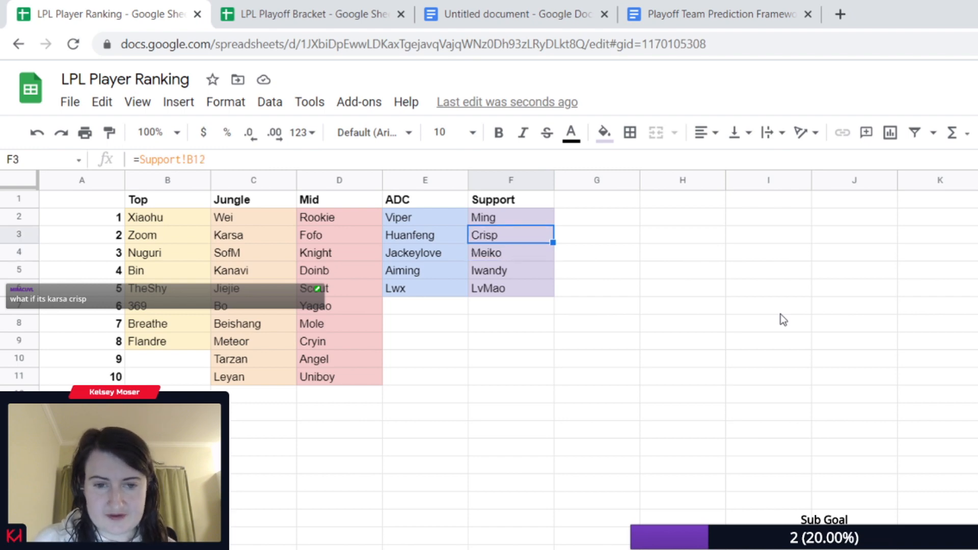